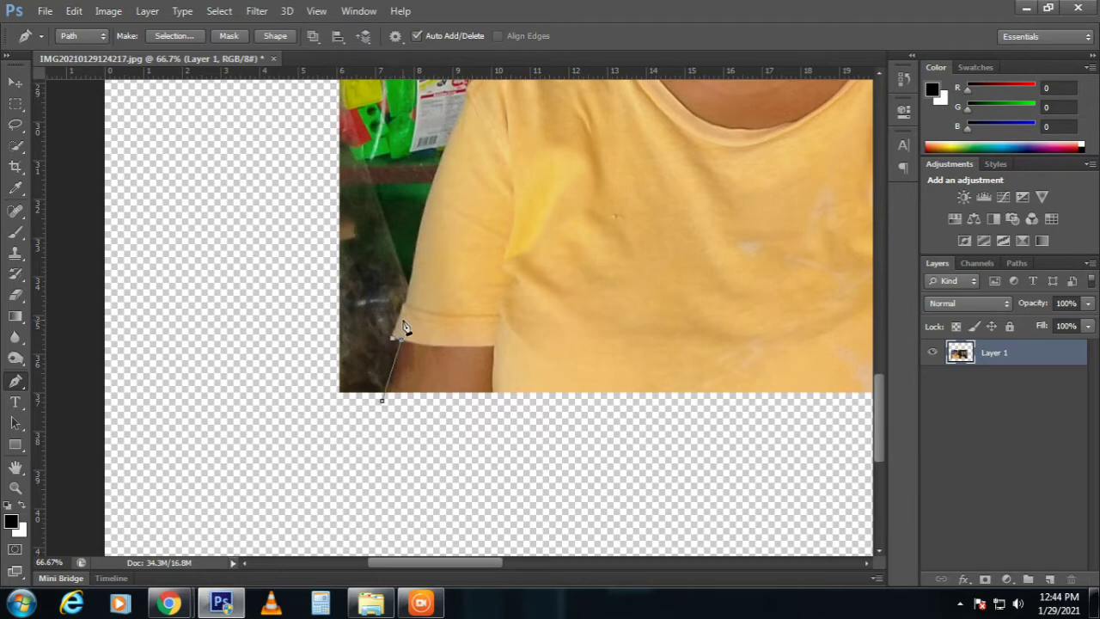
Continue the Pen path along the outer sleeve of the yellow shirt and over the shoulder to the woman's neck.
drag(410, 202, 452, 289)
key(ctrl+plus)
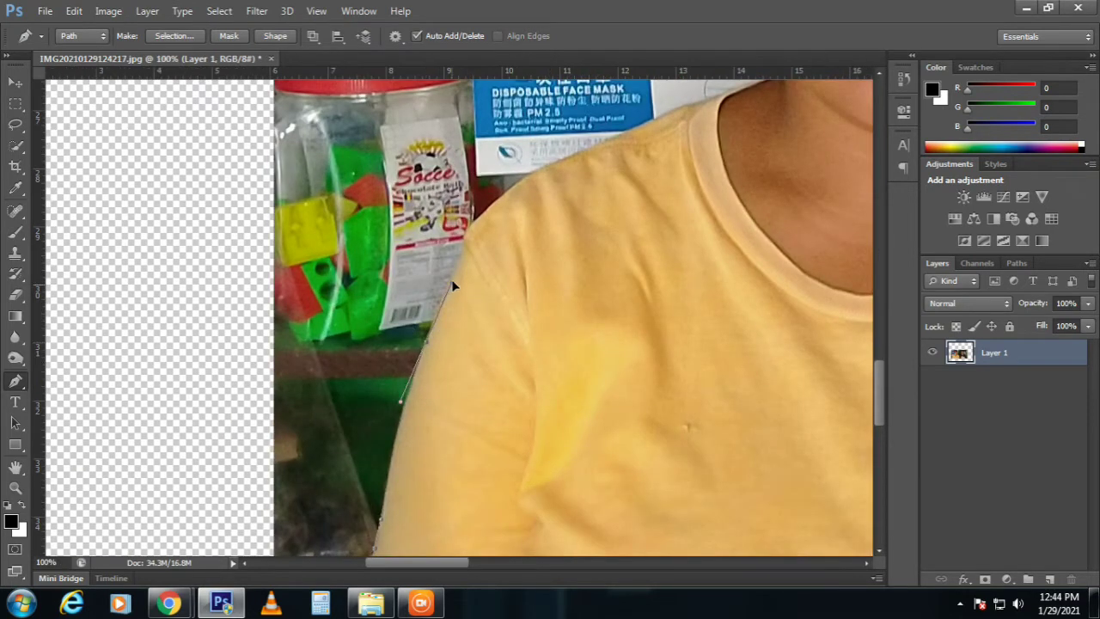
drag(523, 181, 302, 318)
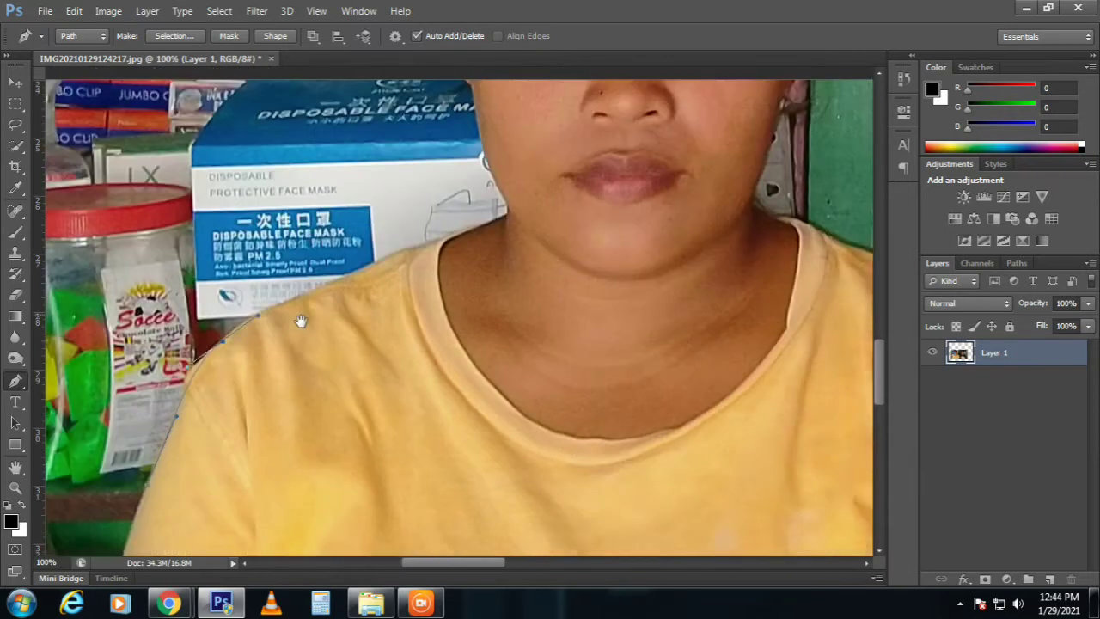
ctrl+click(296, 290)
ctrl+click(296, 291)
drag(226, 373, 292, 354)
drag(354, 326, 416, 304)
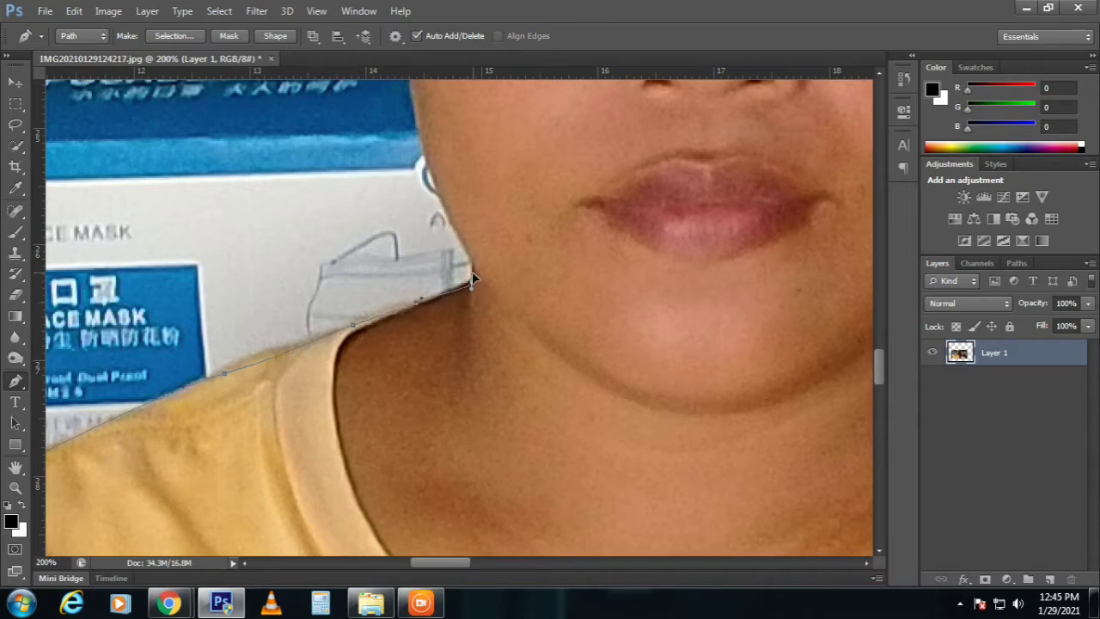
Trace the Pen path up the woman's jaw and cheek and around her ear on the face-mask-box side.
drag(430, 155, 510, 379)
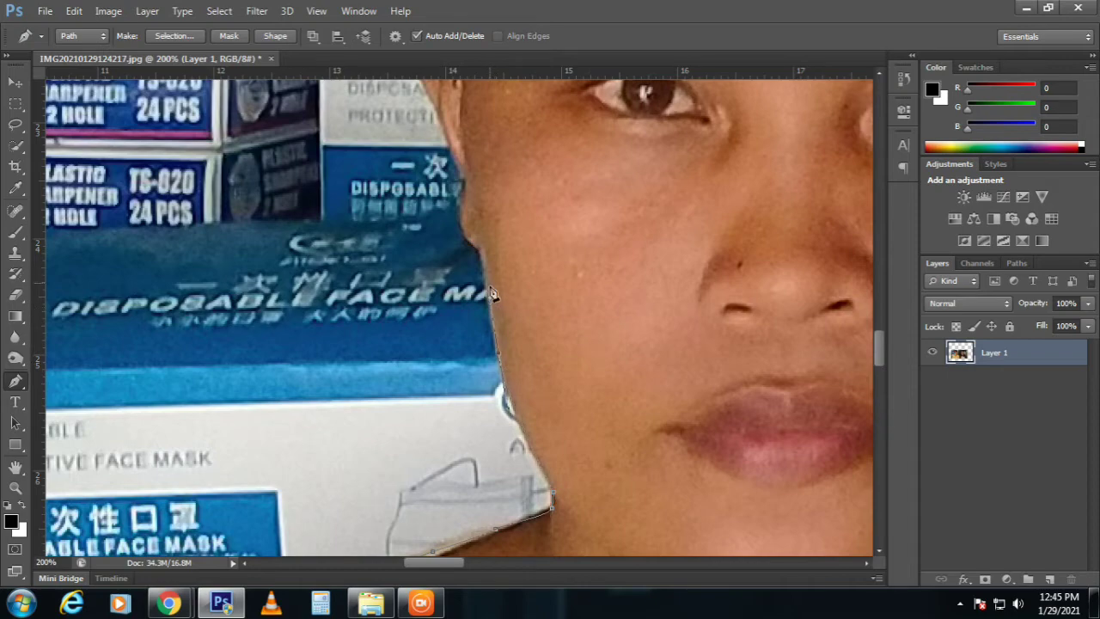
drag(482, 256, 522, 357)
drag(501, 295, 528, 348)
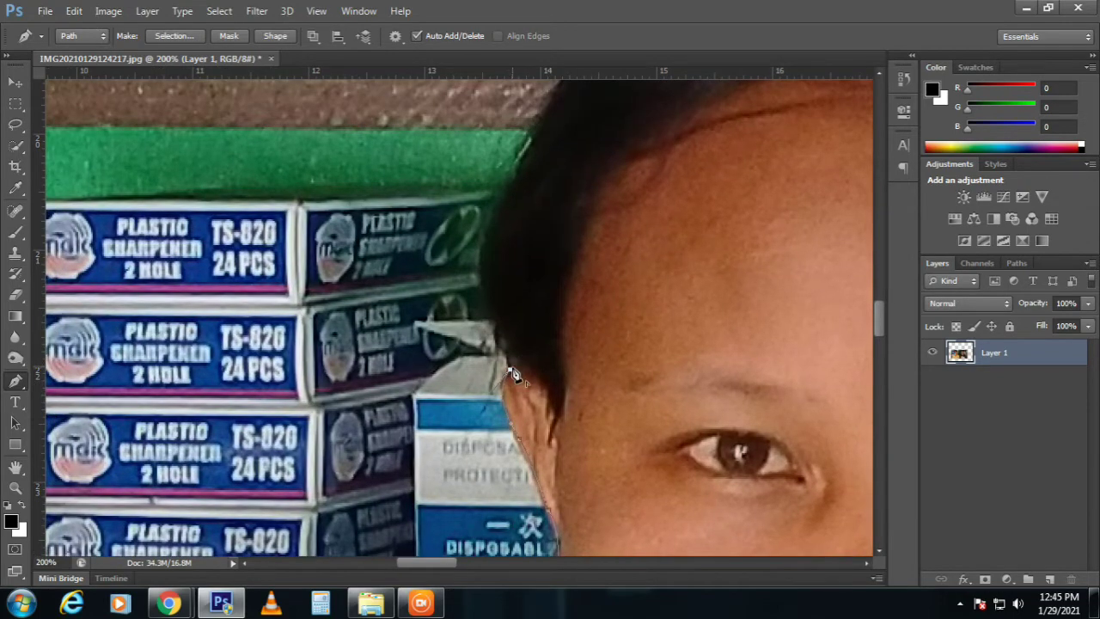
Trace the Pen path around the woman's hair, from the first ear over the head to the top of the other ear.
scroll(511, 376, down, 3)
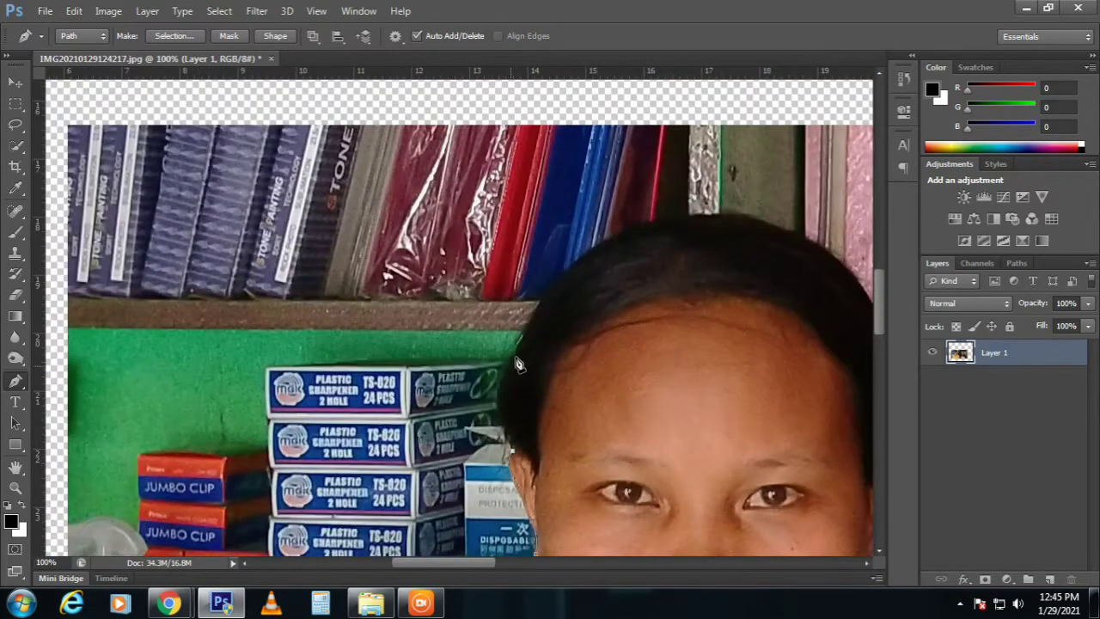
drag(511, 366, 524, 335)
drag(558, 275, 582, 250)
drag(675, 226, 406, 286)
ctrl+click(410, 291)
scroll(410, 290, up, 1)
drag(452, 324, 492, 369)
drag(516, 426, 465, 234)
click(476, 291)
click(492, 357)
drag(494, 401, 488, 318)
click(486, 350)
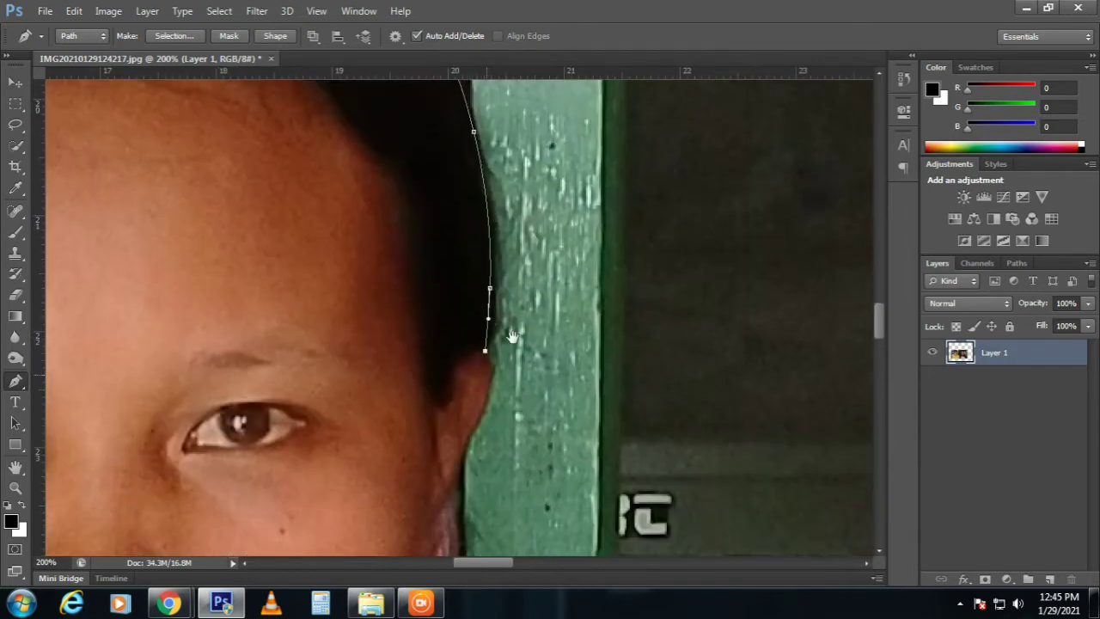
Trace the Pen path down the woman's second ear beside the green post and onto her cheek.
drag(494, 385, 563, 287)
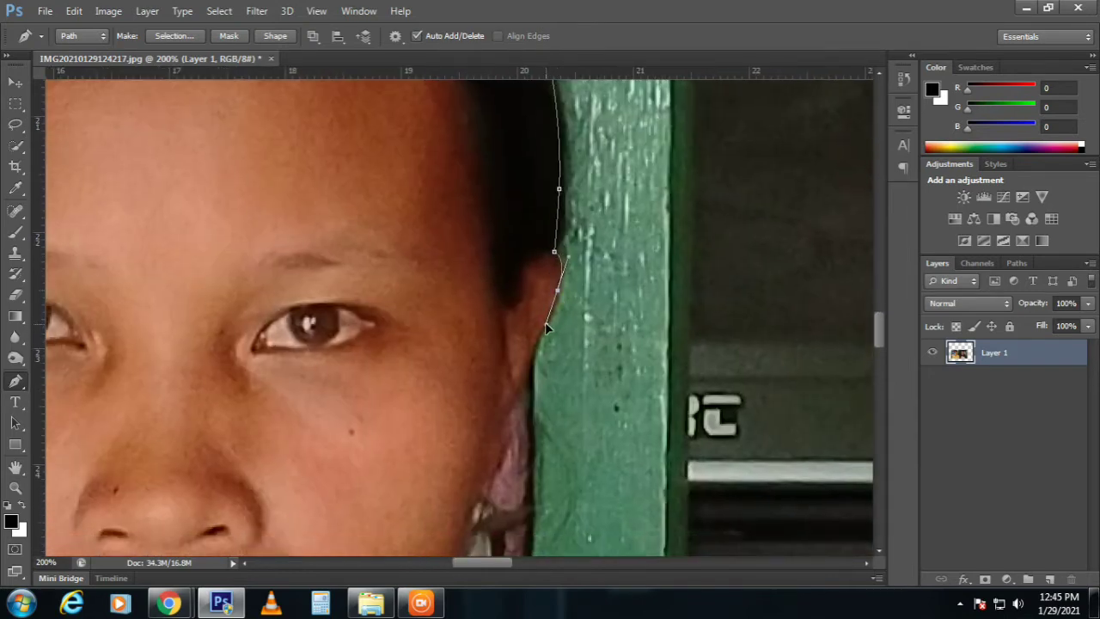
drag(527, 369, 525, 382)
drag(519, 405, 556, 269)
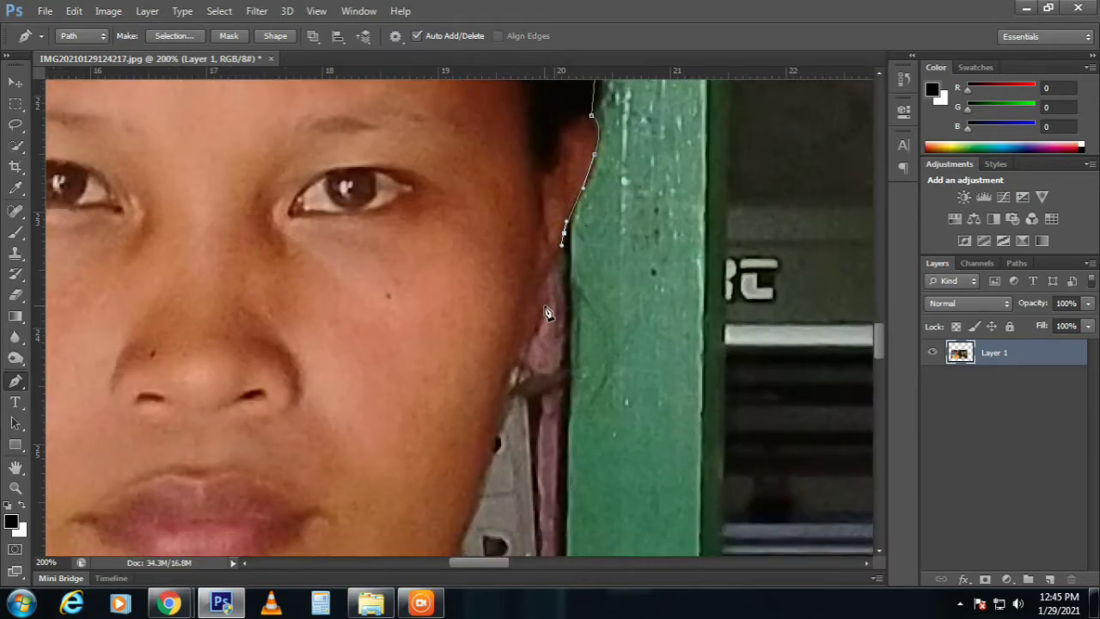
mouse_move(540, 317)
mouse_down()
mouse_move(505, 398)
mouse_move(545, 298)
mouse_up()
alt+click(528, 335)
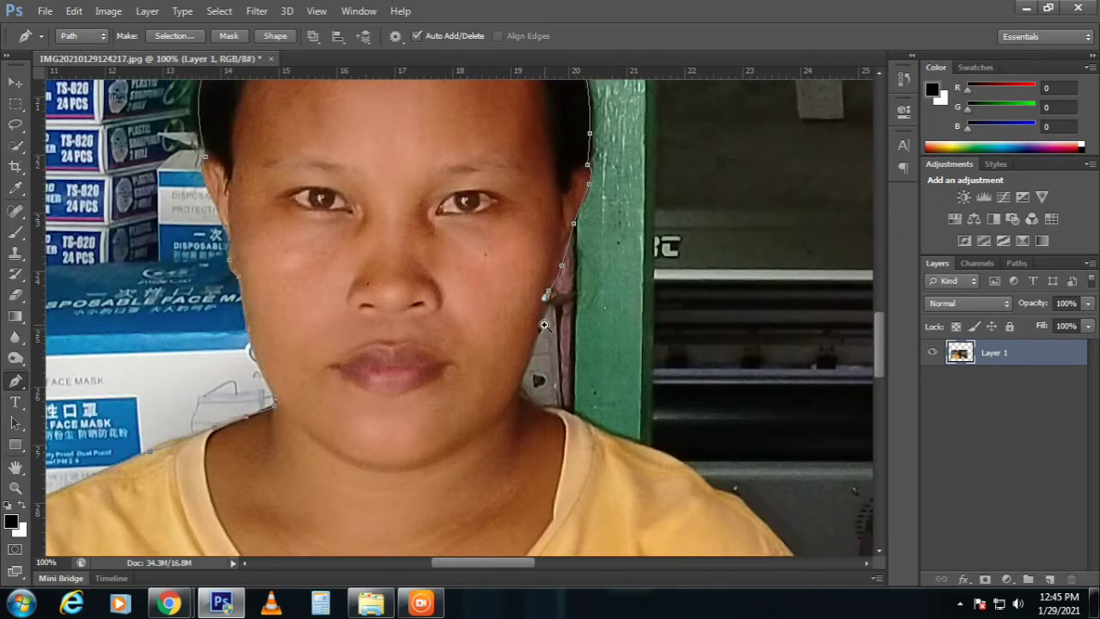
Trace the Pen path down her jaw to the neck, over the second shoulder and down the yellow sleeve to the black shirt.
ctrl+click(544, 325)
drag(505, 407, 397, 331)
click(544, 490)
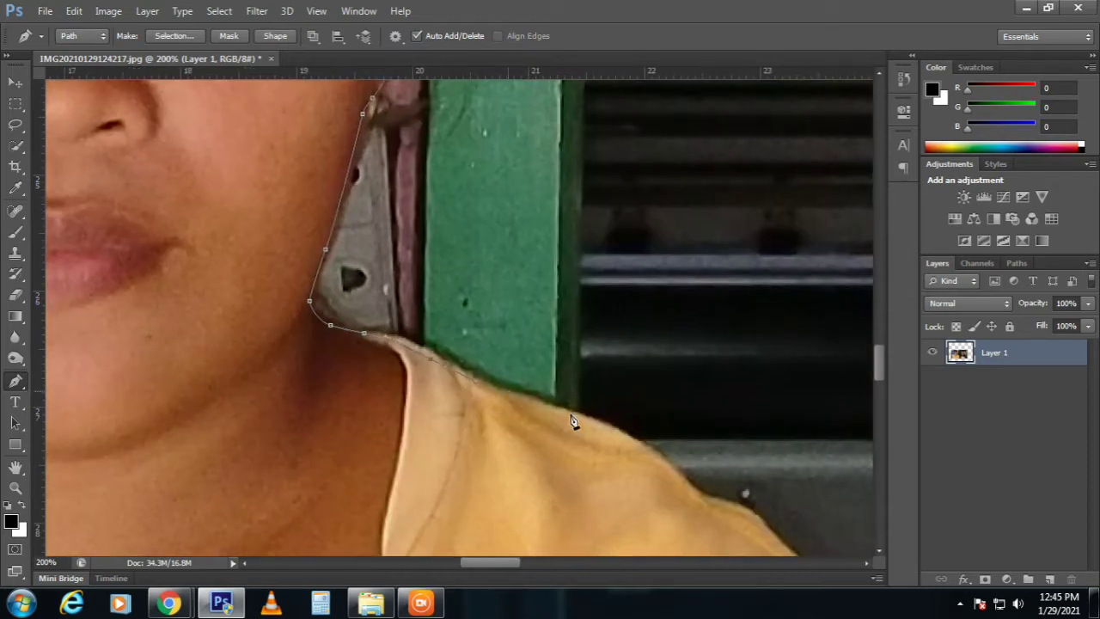
drag(676, 481, 308, 278)
click(383, 327)
drag(419, 363, 391, 148)
drag(441, 214, 446, 240)
key(ctrl+minus)
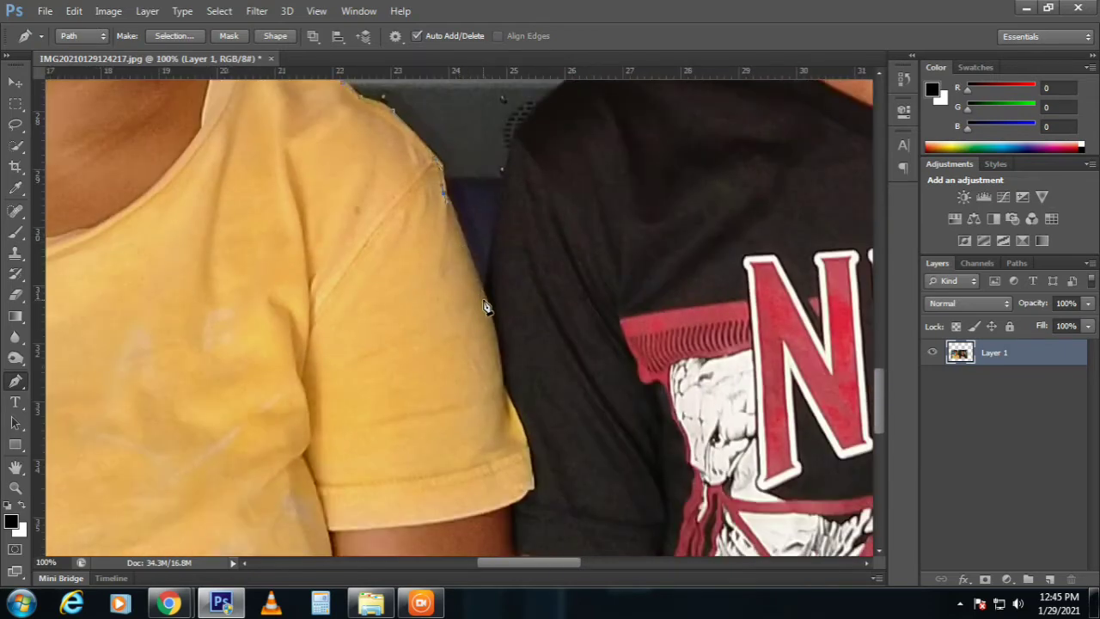
key(ctrl+plus)
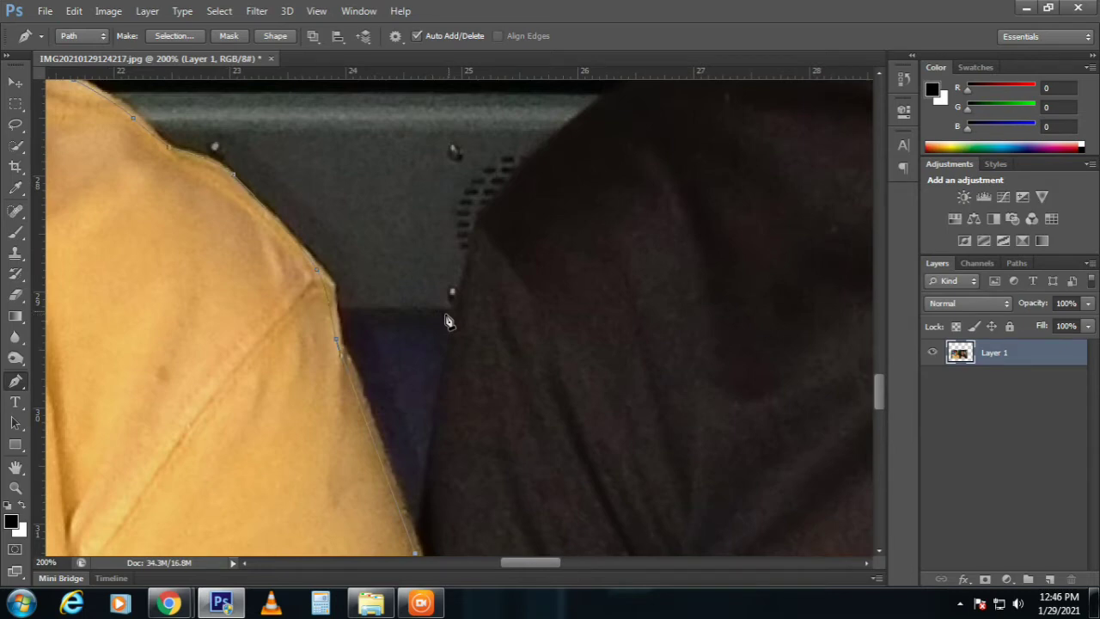
Trace the Pen path up the man's black sleeve, over his shoulder and up the neck to the earlobe.
drag(469, 257, 486, 208)
drag(546, 154, 423, 319)
drag(556, 192, 600, 277)
drag(680, 250, 744, 215)
drag(779, 166, 752, 365)
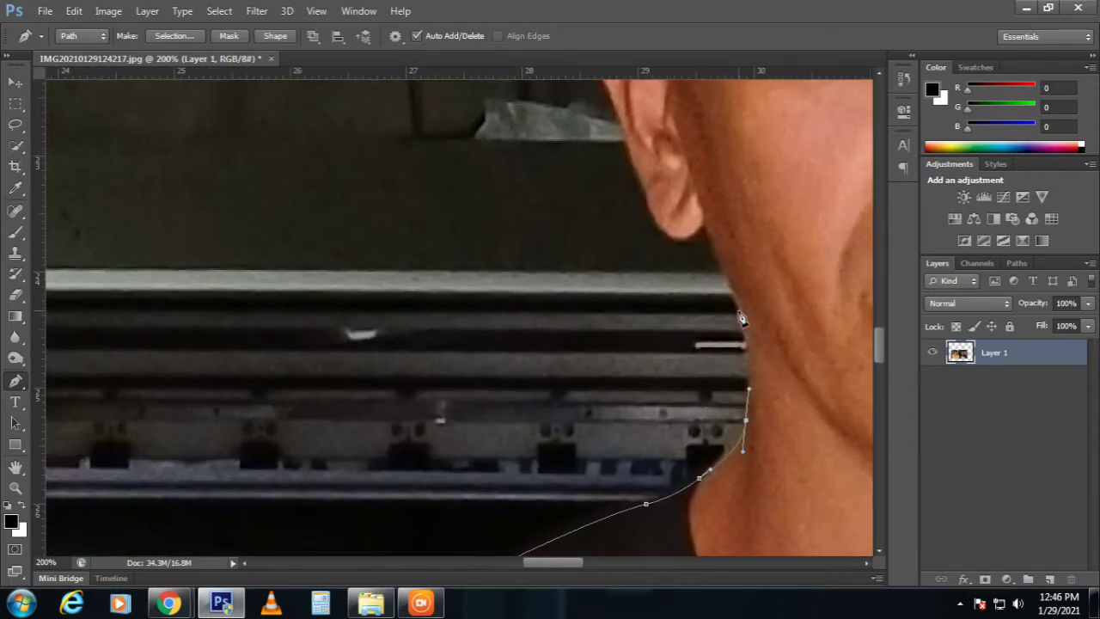
drag(738, 302, 722, 268)
Trace the Pen path around the man's earlobe and up the outer edge of that ear.
alt+scroll(705, 234, up, 1)
scroll(711, 378, up, 3)
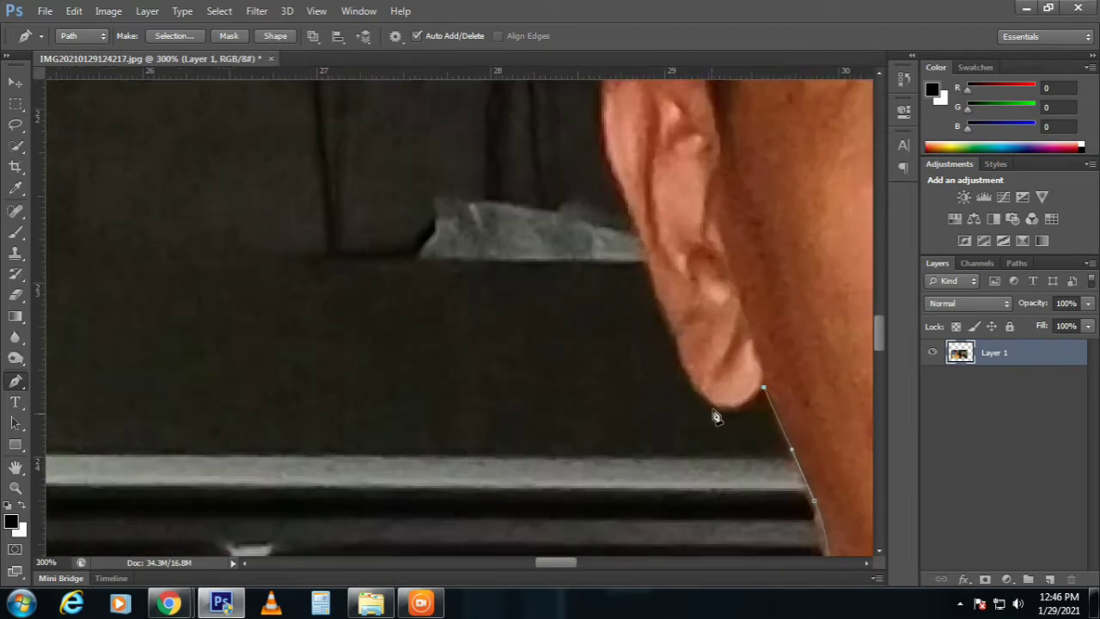
drag(693, 387, 671, 341)
drag(653, 272, 646, 245)
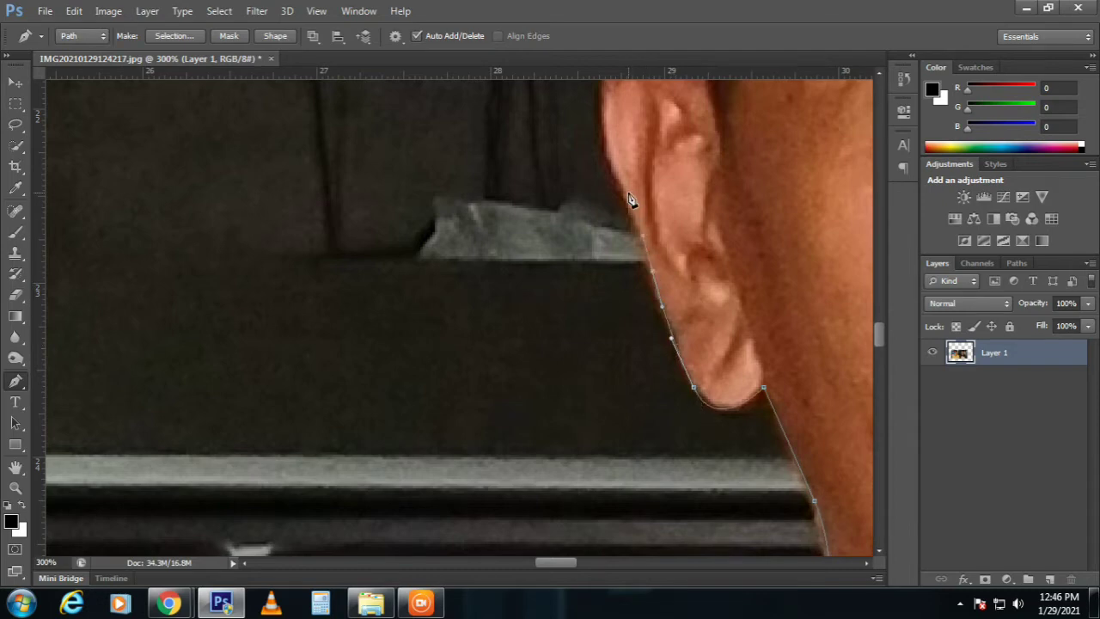
drag(614, 169, 657, 363)
drag(655, 314, 619, 428)
Trace the Pen path around the man's hair, over the top of his head to the opposite ear.
drag(685, 430, 736, 449)
alt+click(685, 431)
drag(659, 319, 641, 425)
scroll(660, 414, down, 1)
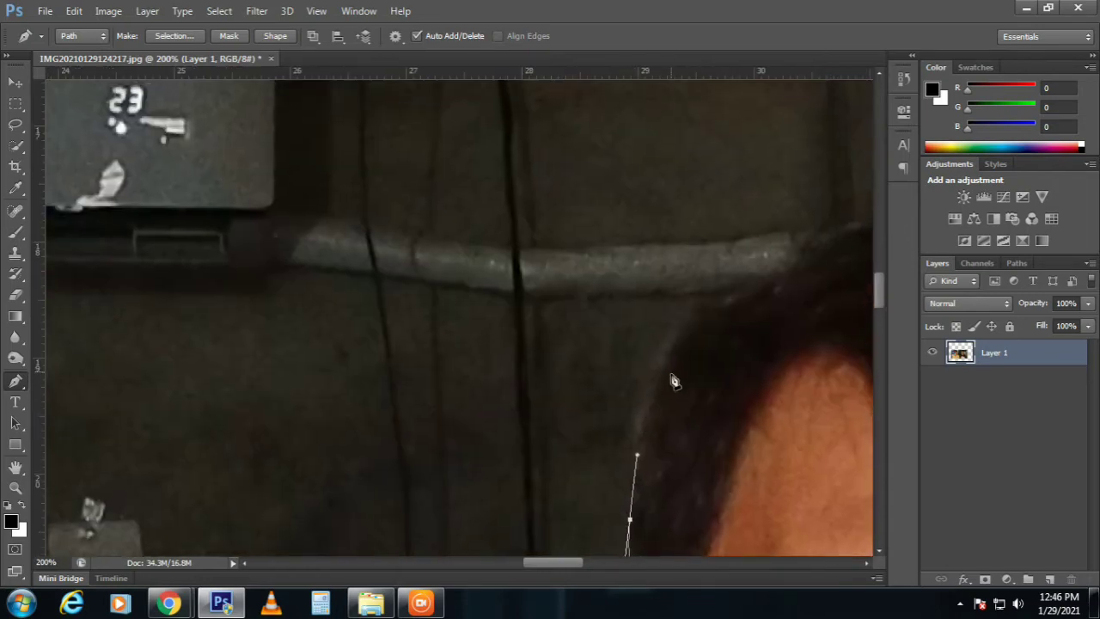
drag(670, 354, 695, 318)
drag(757, 279, 490, 272)
drag(605, 235, 386, 234)
drag(486, 283, 543, 315)
drag(545, 315, 509, 215)
drag(557, 320, 574, 382)
drag(550, 448, 576, 389)
click(571, 418)
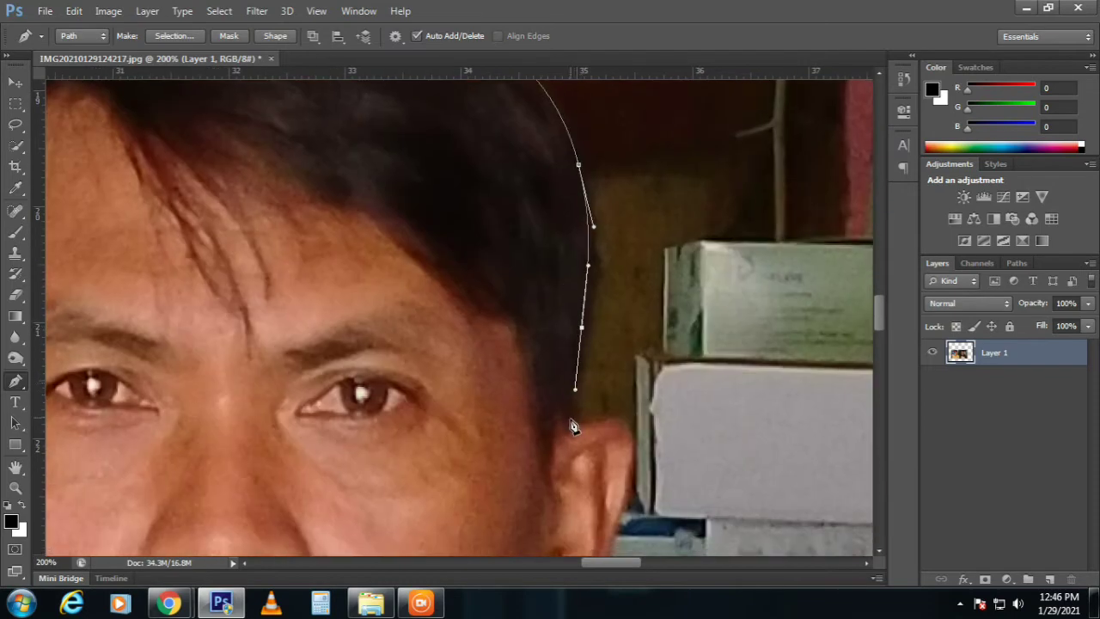
Trace the Pen path around the man's second ear and down the side of his neck.
drag(588, 427, 644, 346)
drag(615, 423, 602, 308)
drag(589, 374, 575, 399)
drag(573, 457, 606, 379)
drag(679, 411, 662, 425)
alt+click(585, 370)
Trace the Pen path over the man's outer shoulder, around the sleeve and down the arm to the photo's lower edge.
drag(643, 381, 543, 331)
key(ctrl+minus)
click(550, 366)
drag(563, 399, 559, 294)
drag(576, 351, 609, 295)
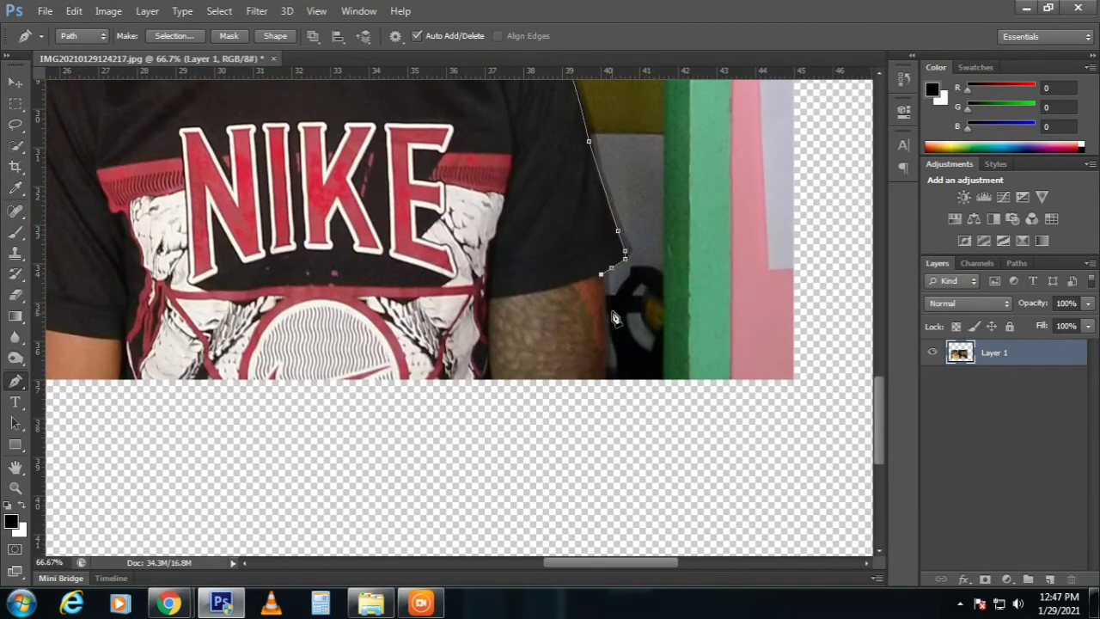
drag(606, 349, 606, 365)
Close the Pen path below the photo at its starting point and convert it into a selection.
scroll(604, 395, down, 4)
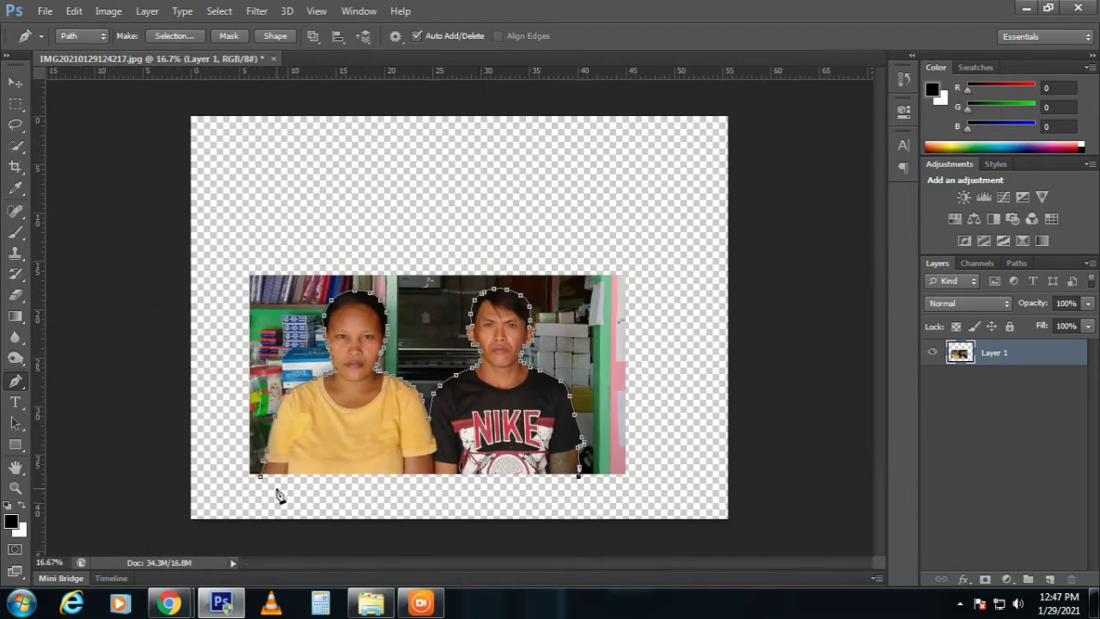
click(276, 488)
click(264, 486)
key(ctrl+Return)
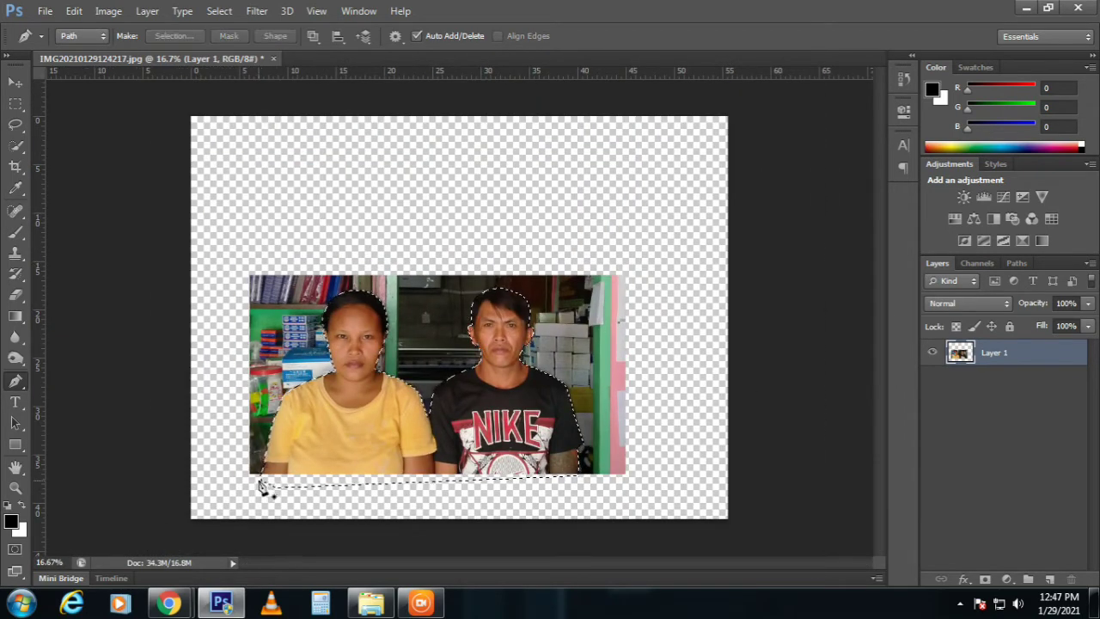
Refine the edge of the selection around the two people with the Quick Selection tool's Refine Edge settings.
click(18, 163)
click(16, 146)
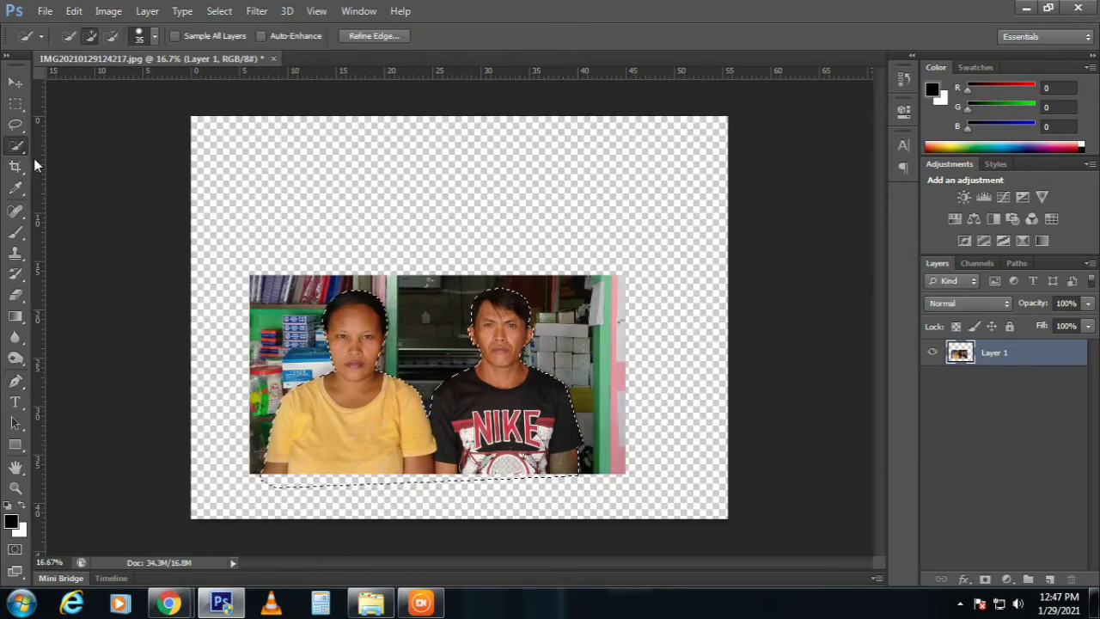
click(354, 37)
click(513, 175)
click(524, 242)
click(523, 263)
click(648, 448)
Create a new document 2.5 inches wide and 1.5 inches high with a resolution of 300 pixels/inch.
click(47, 11)
click(69, 34)
click(600, 206)
click(607, 238)
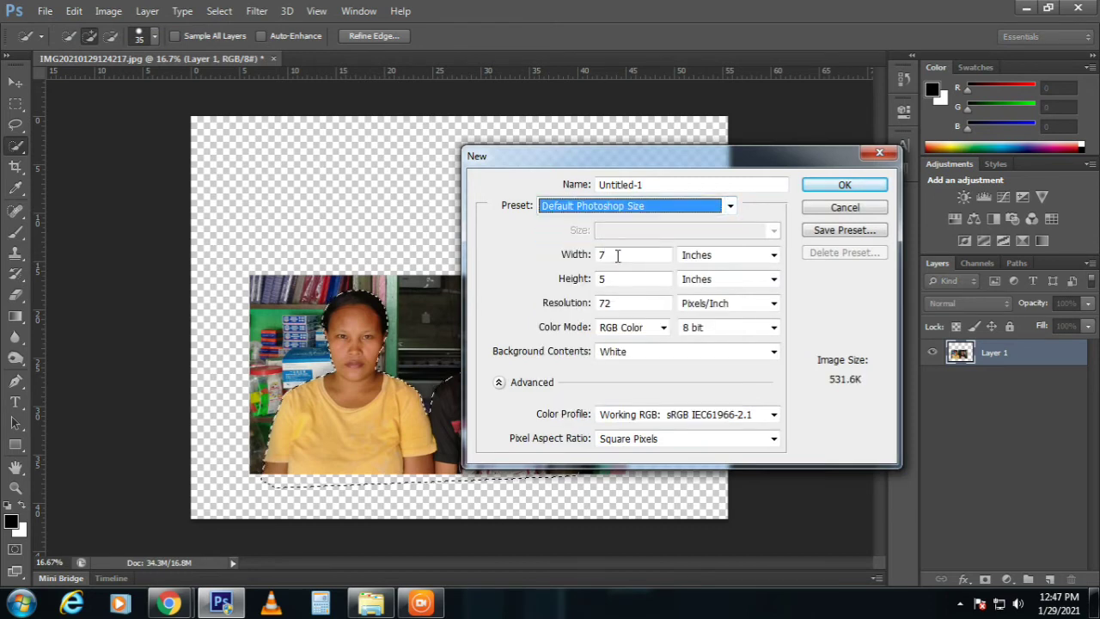
double_click(616, 255)
text(2.5)
key(Tab)
key(Tab)
text(1.5)
key(Tab)
key(Tab)
text(300)
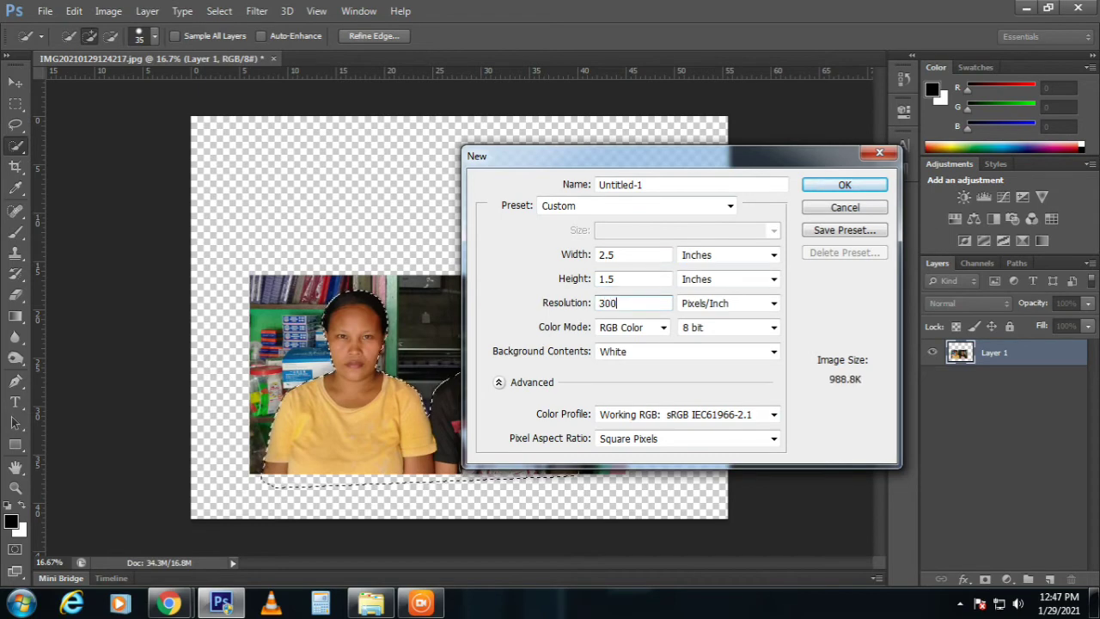
key(Return)
Paste the cutout of the two people and scale it down to fit the new white canvas.
key(ctrl+v)
key(ctrl+t)
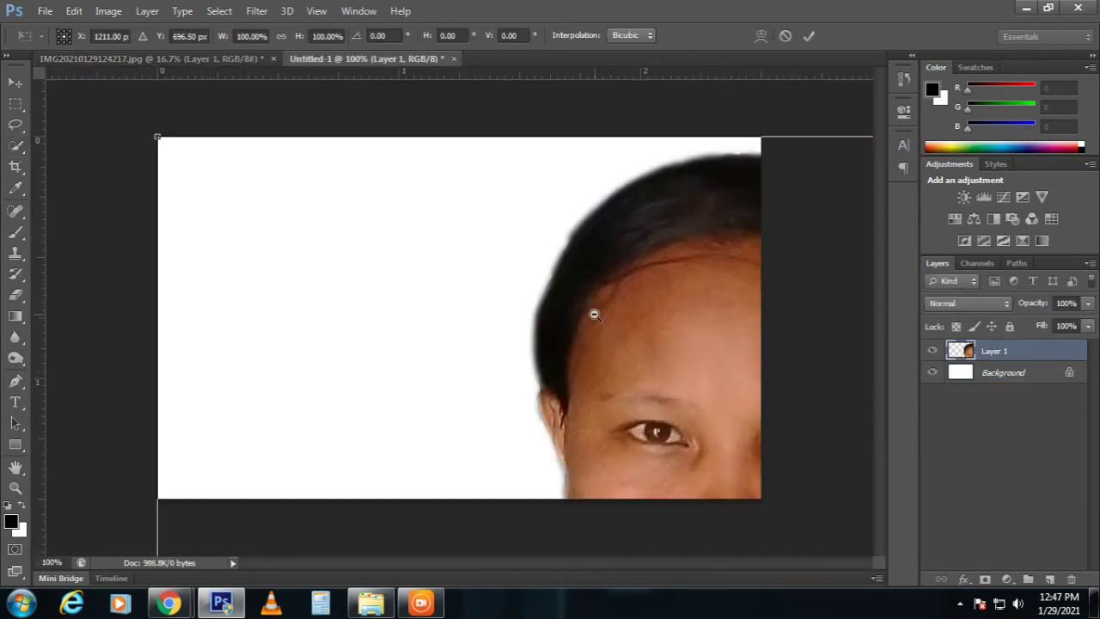
key(ctrl+minus)
key(ctrl+minus)
key(ctrl+minus)
key(ctrl+minus)
key(ctrl+minus)
mouse_move(733, 473)
mouse_down()
mouse_move(612, 402)
mouse_move(566, 353)
mouse_move(509, 347)
mouse_up()
key(Return)
key(w)
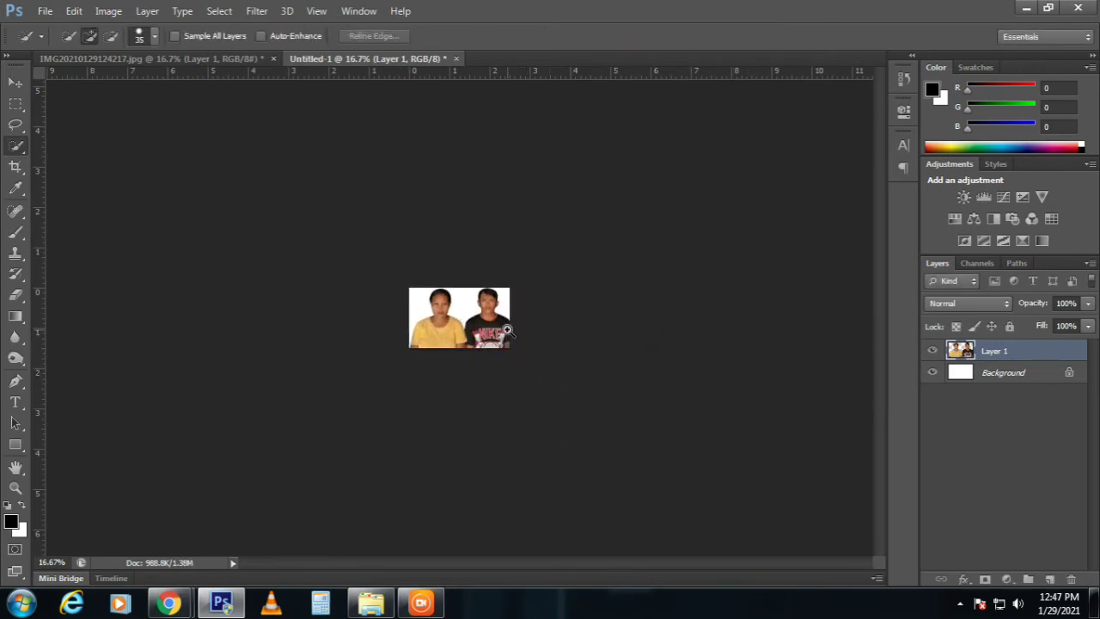
Move the cutout layer so both people sit fully within the canvas with white space above their heads.
key(ctrl+plus)
key(ctrl+plus)
key(ctrl+plus)
key(ctrl+plus)
click(15, 83)
drag(342, 381, 315, 401)
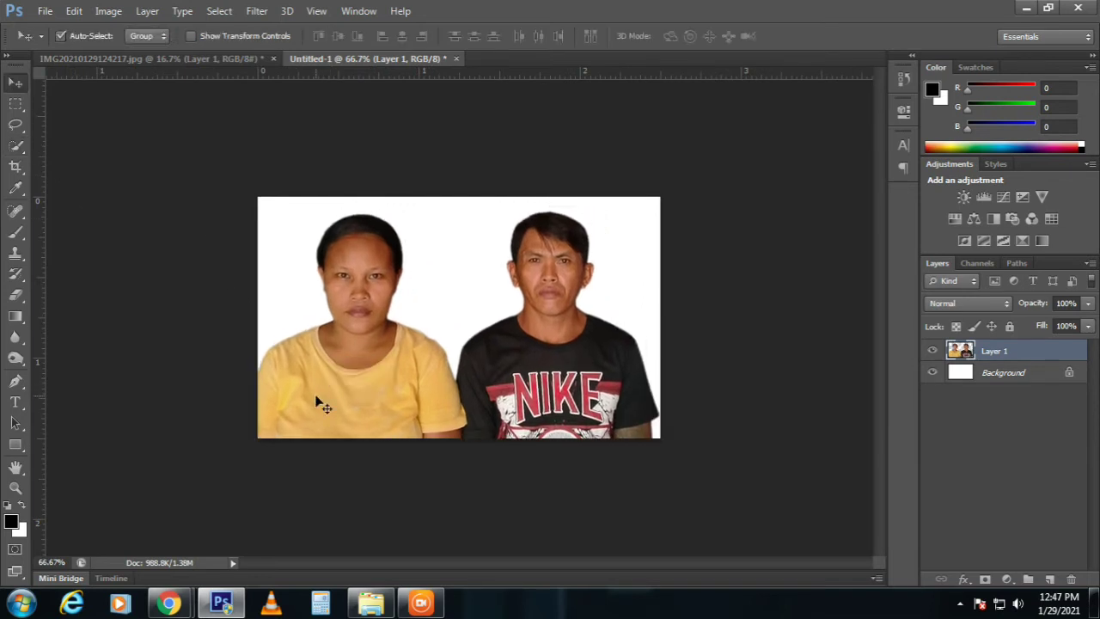
Enlarge the cutout to about 104% and nudge it so the two people fill the canvas width.
key(ctrl+t)
drag(661, 455, 680, 465)
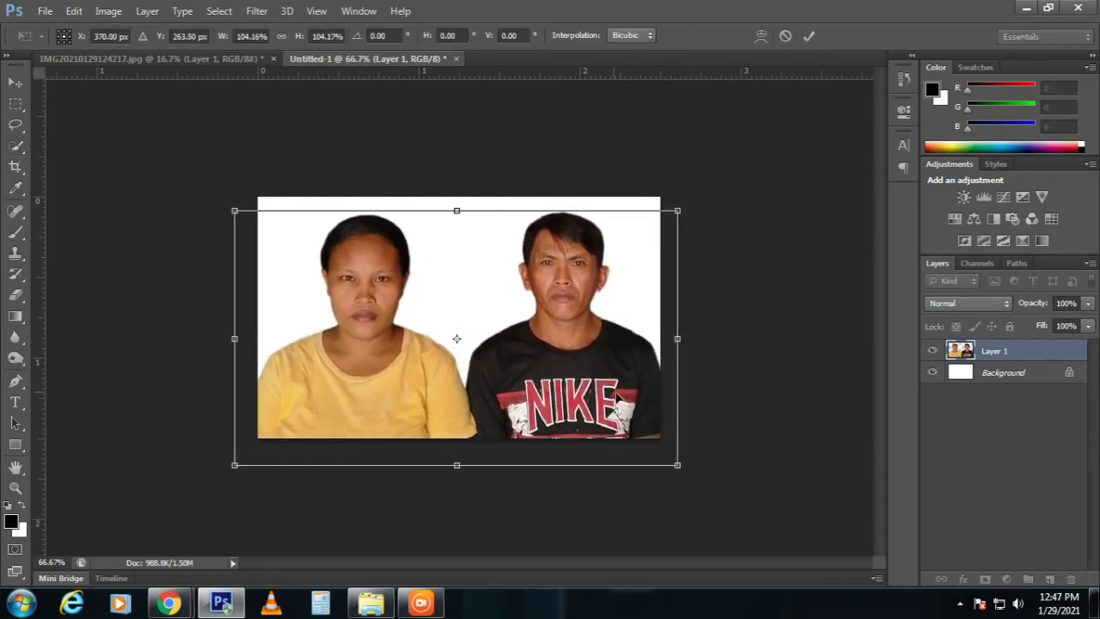
key(Return)
drag(609, 409, 607, 401)
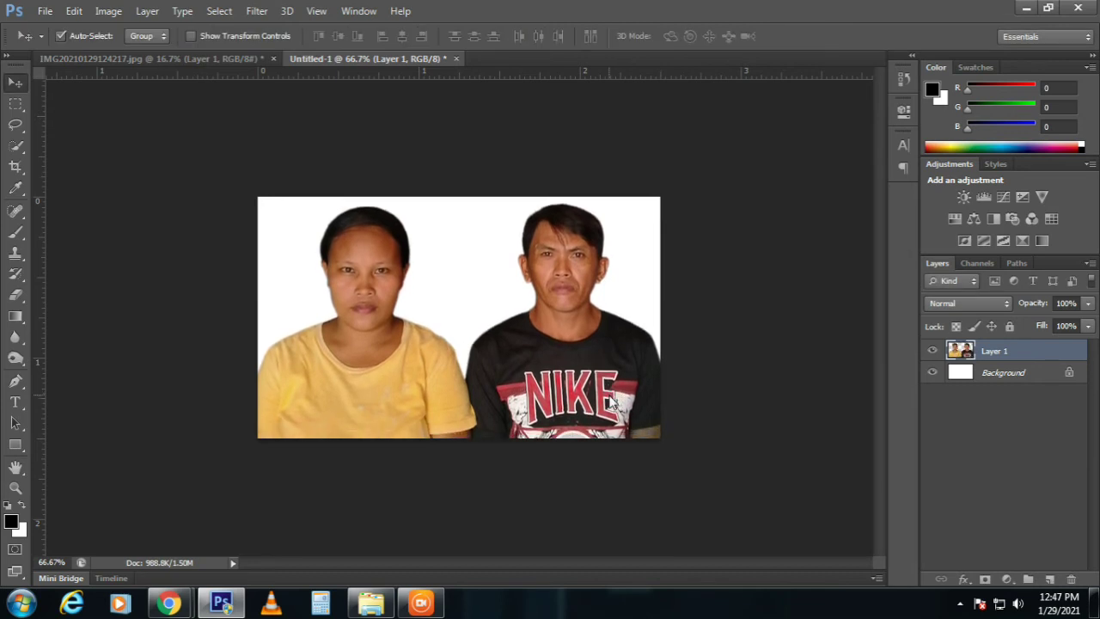
key(Left)
key(Left)
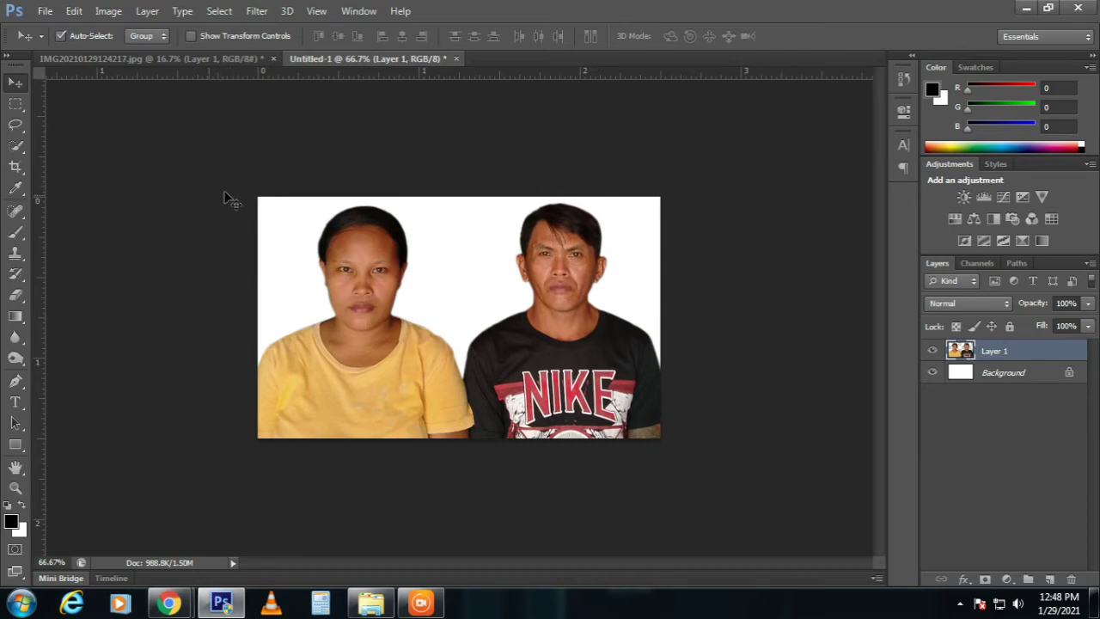
Brighten the cutout with a Curves adjustment on the RGB channel, using input 116 and output 144.
key(ctrl+m)
drag(716, 342, 705, 334)
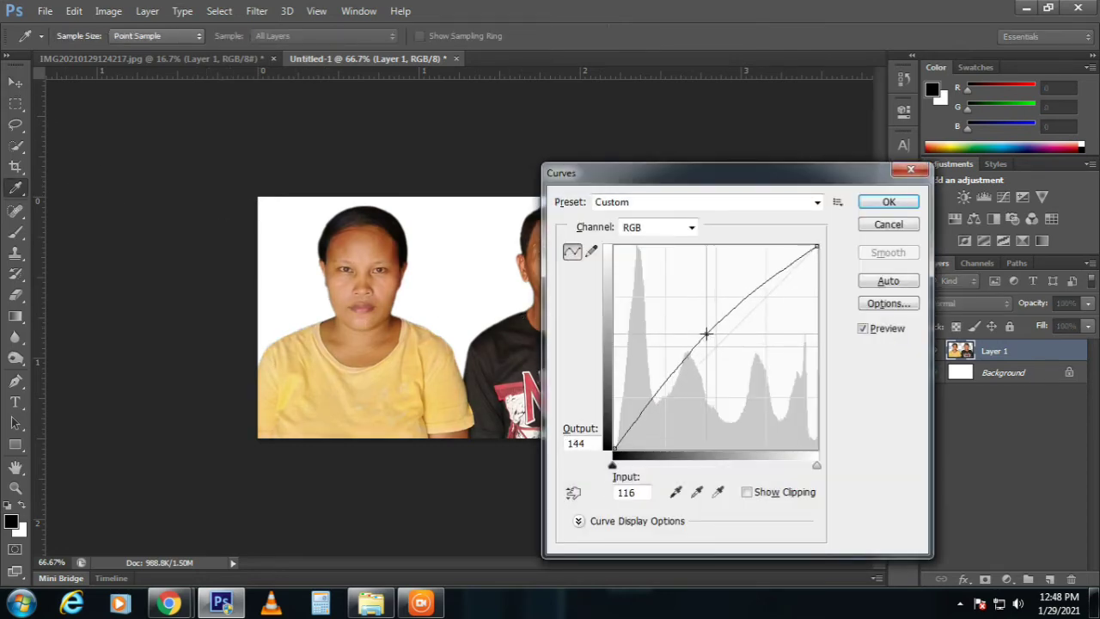
click(889, 202)
Merge the cutout layer into the Background and reapply the last used filter to the image.
ctrl+alt+click(607, 248)
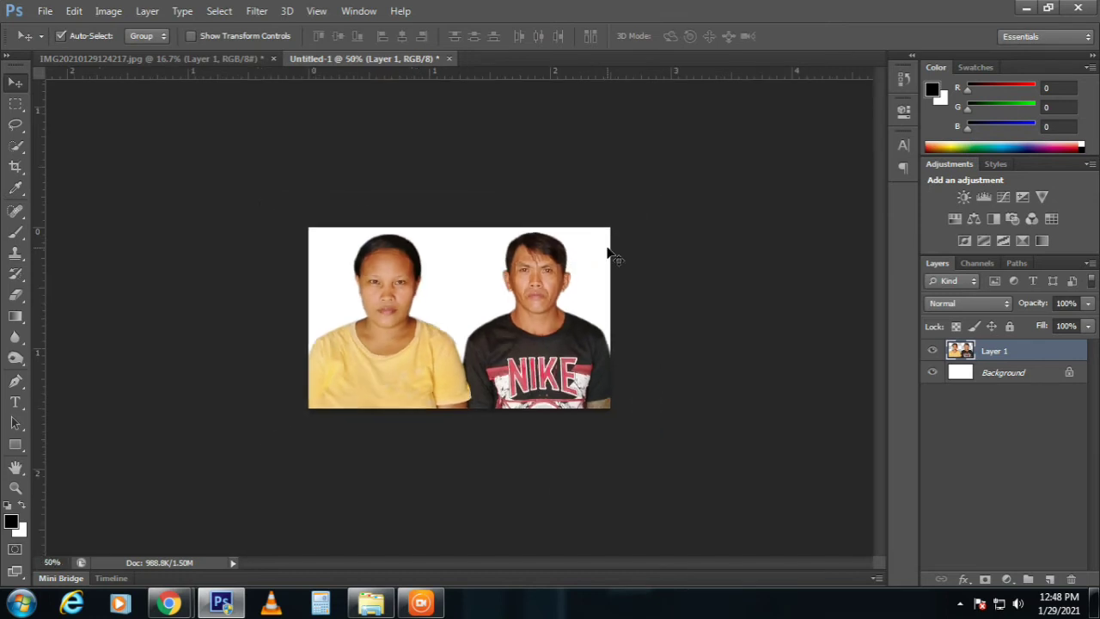
key(ctrl+e)
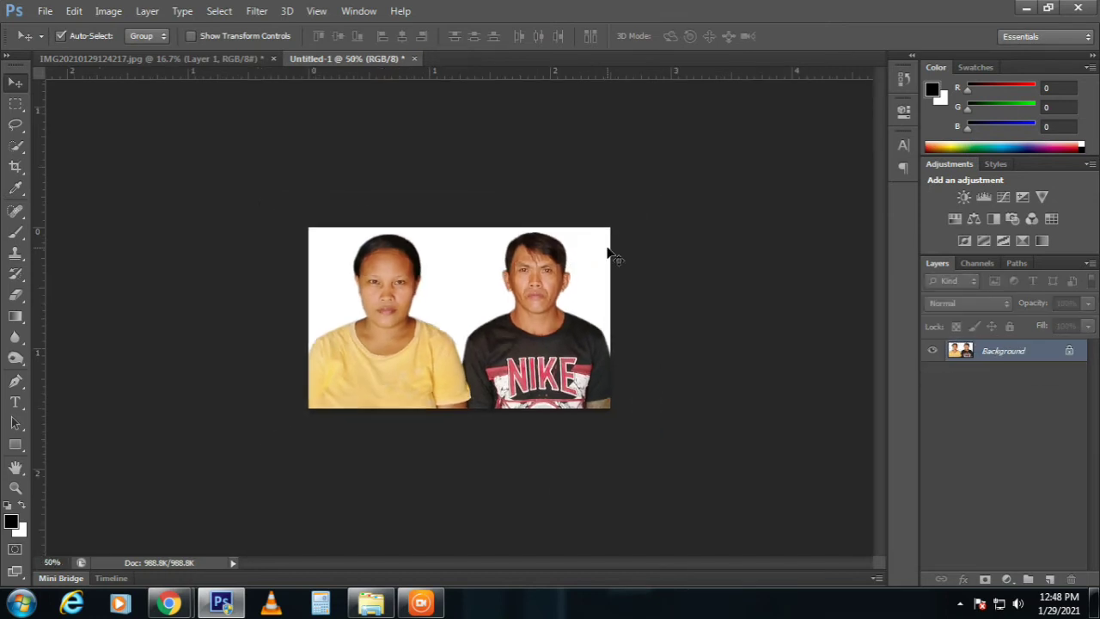
click(257, 11)
click(283, 29)
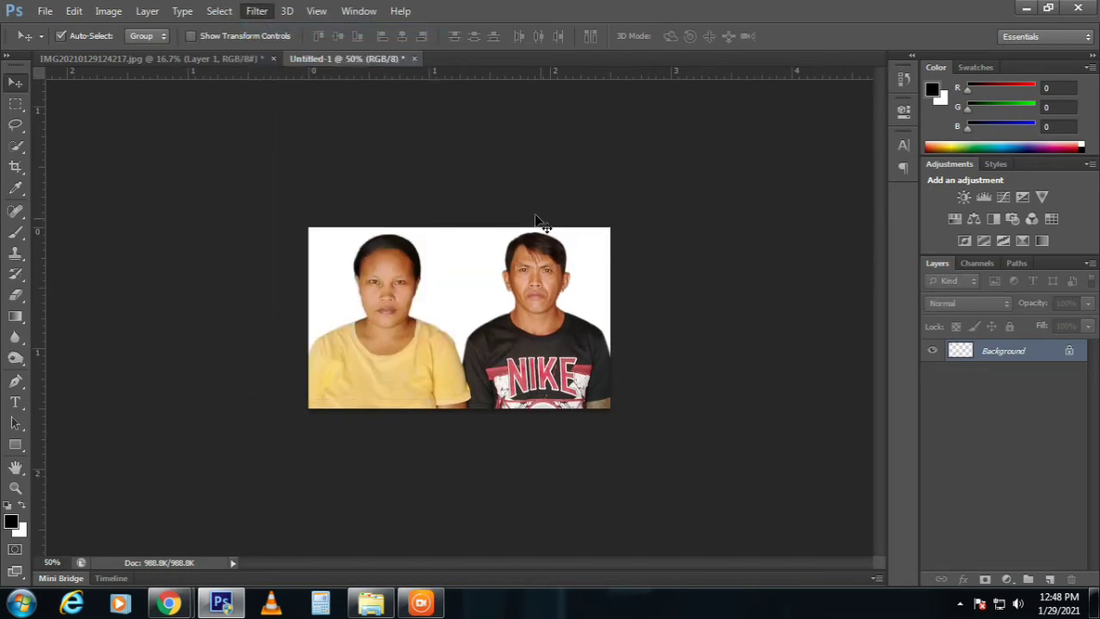
ctrl+click(561, 268)
scroll(552, 268, down, 1)
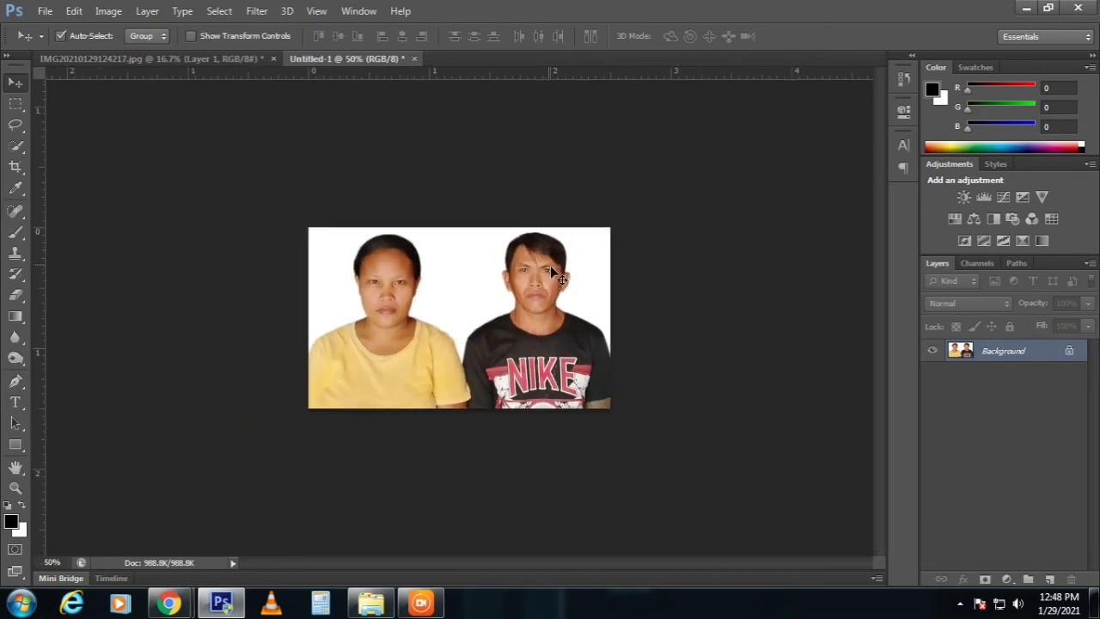
Define the finished two-person picture as a pattern, keeping the suggested name.
click(74, 11)
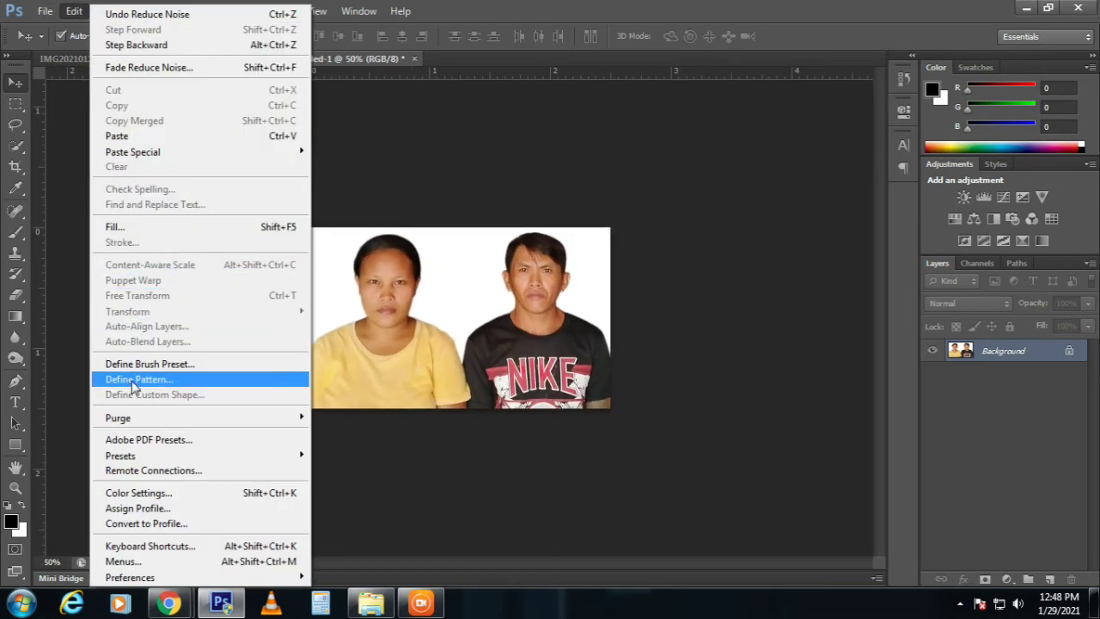
click(137, 380)
key(Return)
Crop the picture to the man's head and shoulders, about 1.21 × 1.18 inches.
click(19, 168)
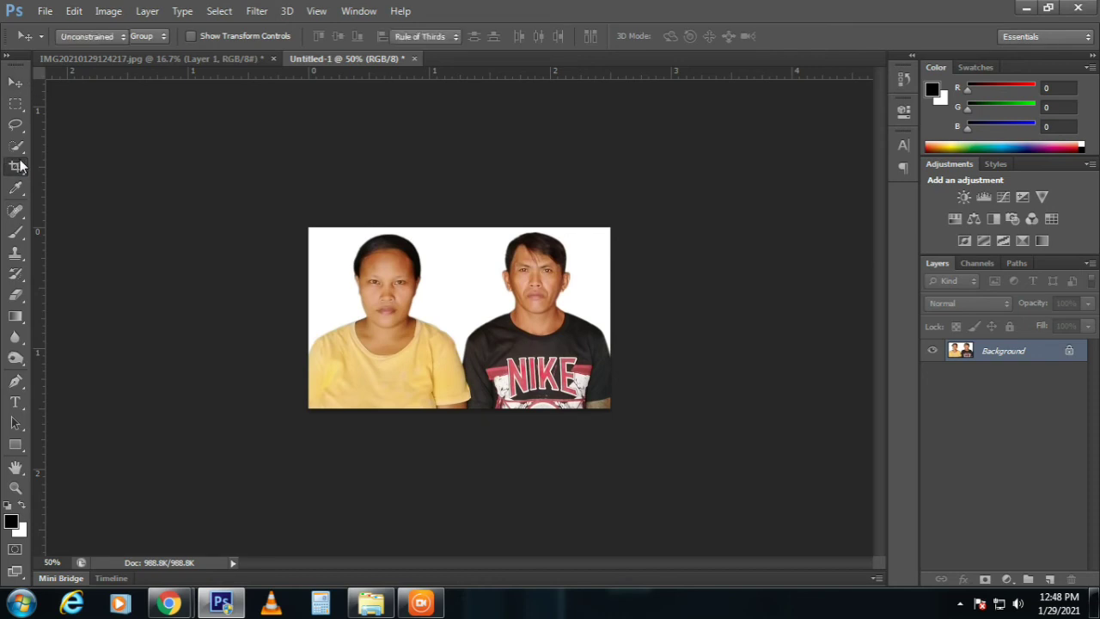
mouse_move(314, 316)
mouse_down()
mouse_move(404, 319)
mouse_move(388, 334)
mouse_up()
drag(466, 414, 471, 387)
drag(534, 321, 530, 323)
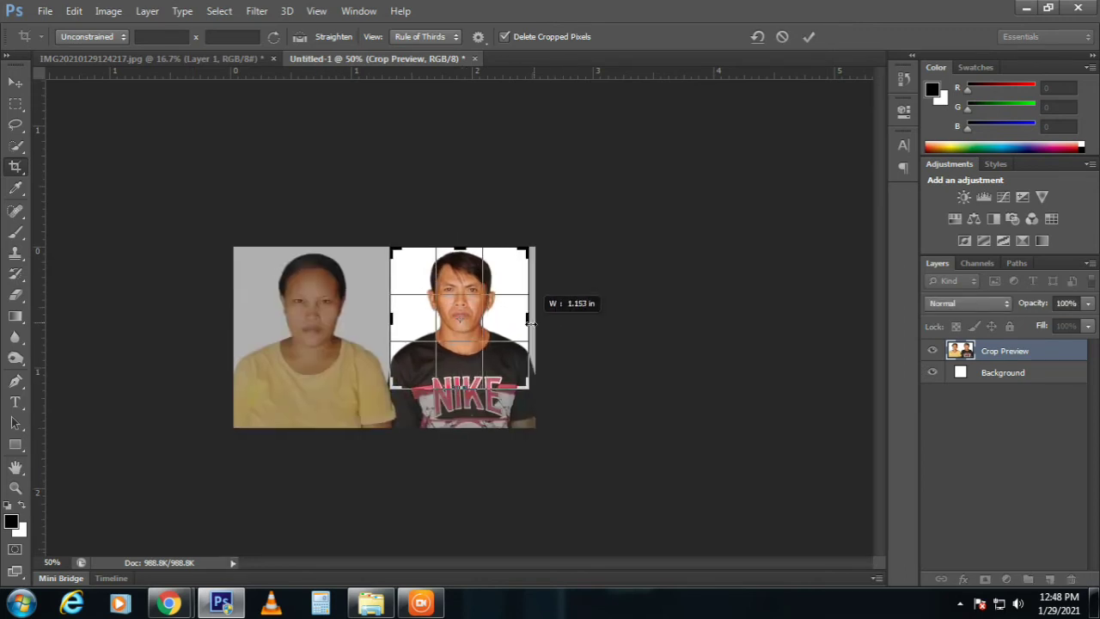
drag(530, 323, 531, 322)
key(Return)
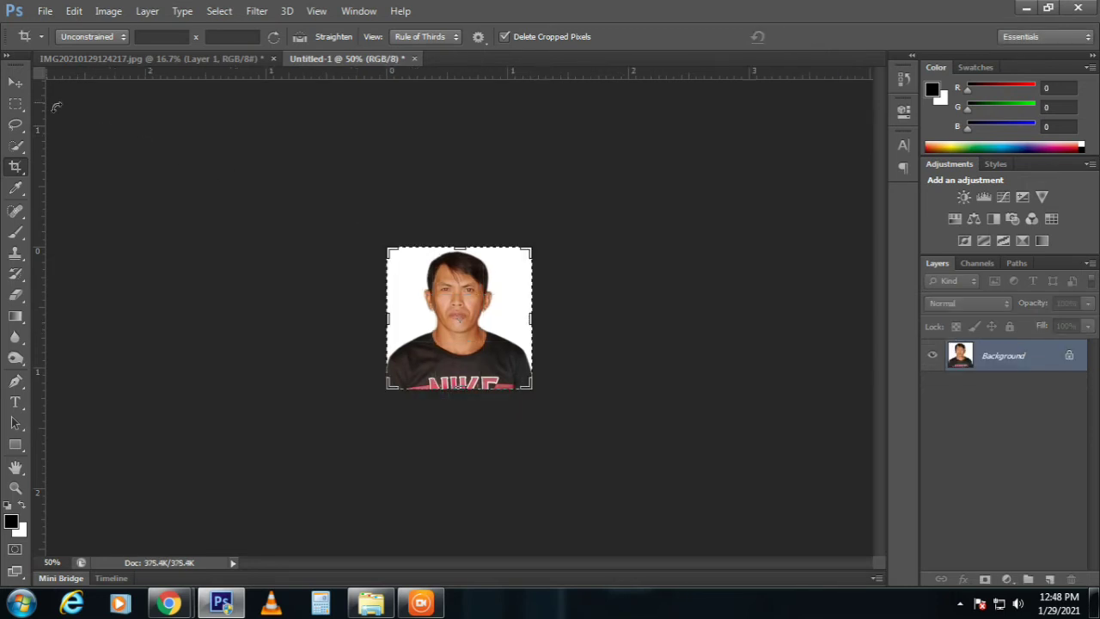
Resize the cropped portrait to a document width of 0.95 inches with proportions constrained.
click(15, 84)
key(ctrl+alt+i)
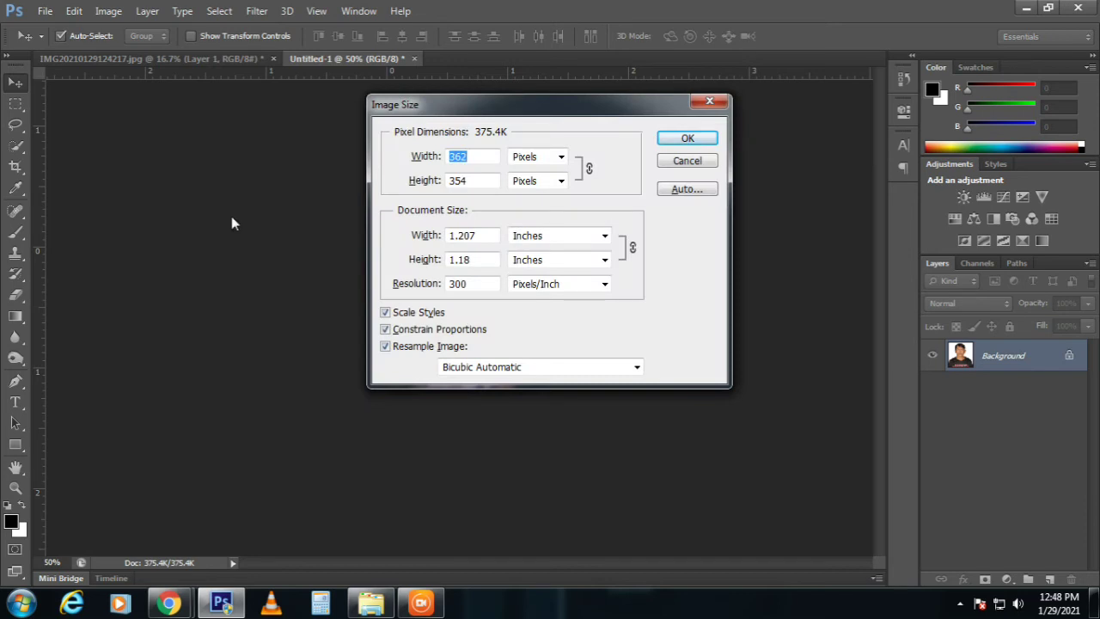
text(0.95)
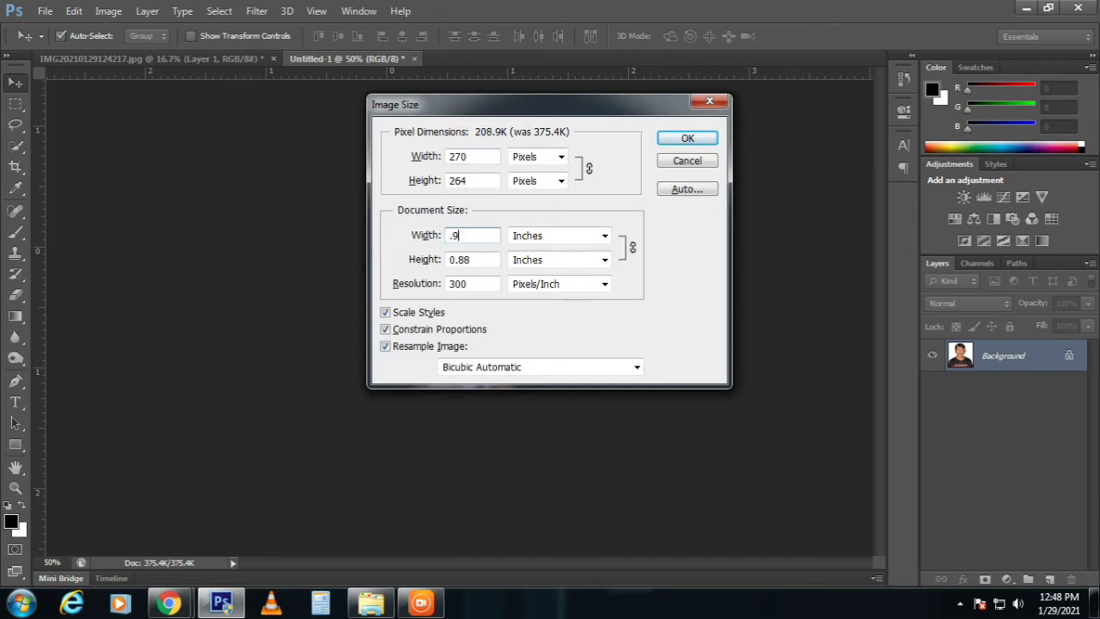
key(Return)
Extend the portrait's canvas to 1 × 1 inch, leaving a thin white border around it.
key(ctrl+alt+c)
text(1)
key(Tab)
text(1)
key(Return)
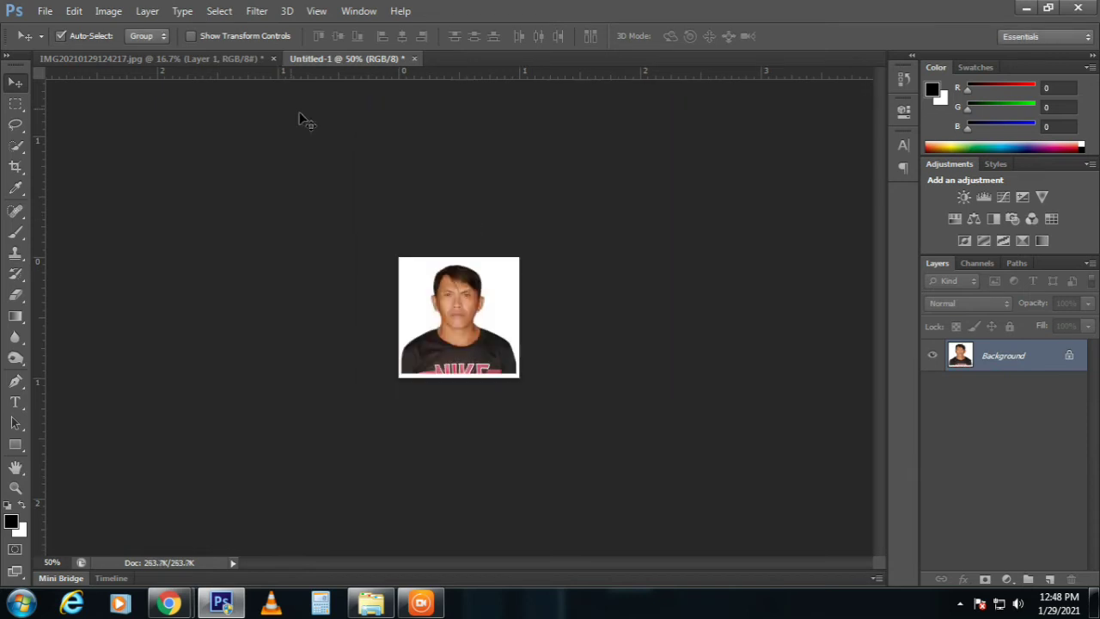
Define the 1 × 1 inch portrait of the man as a pattern named Pattern 128.
click(75, 11)
click(167, 381)
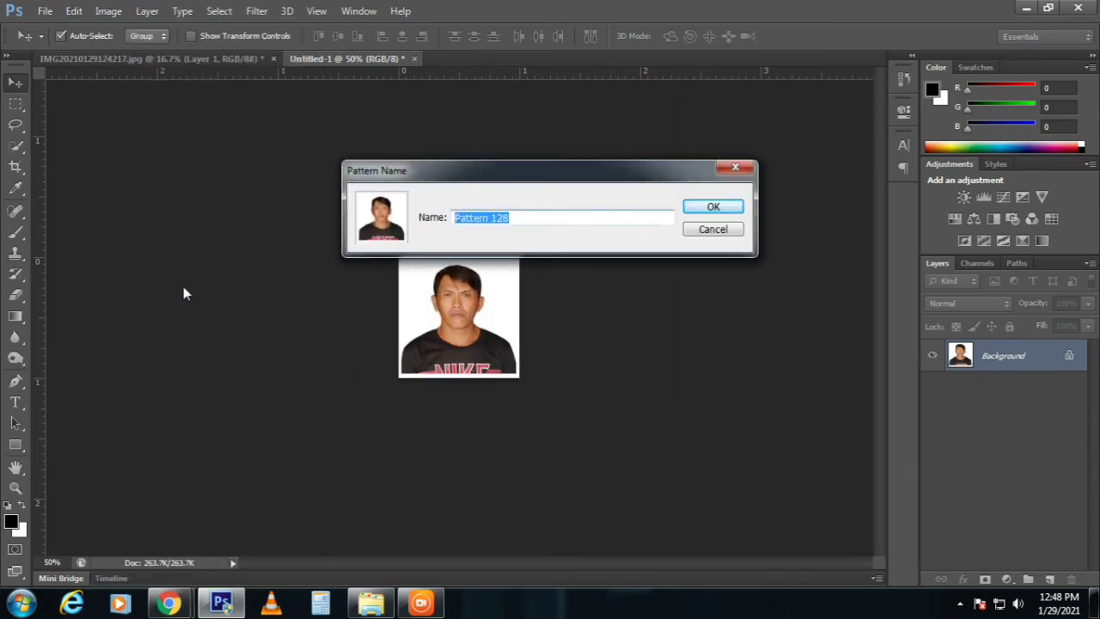
key(Return)
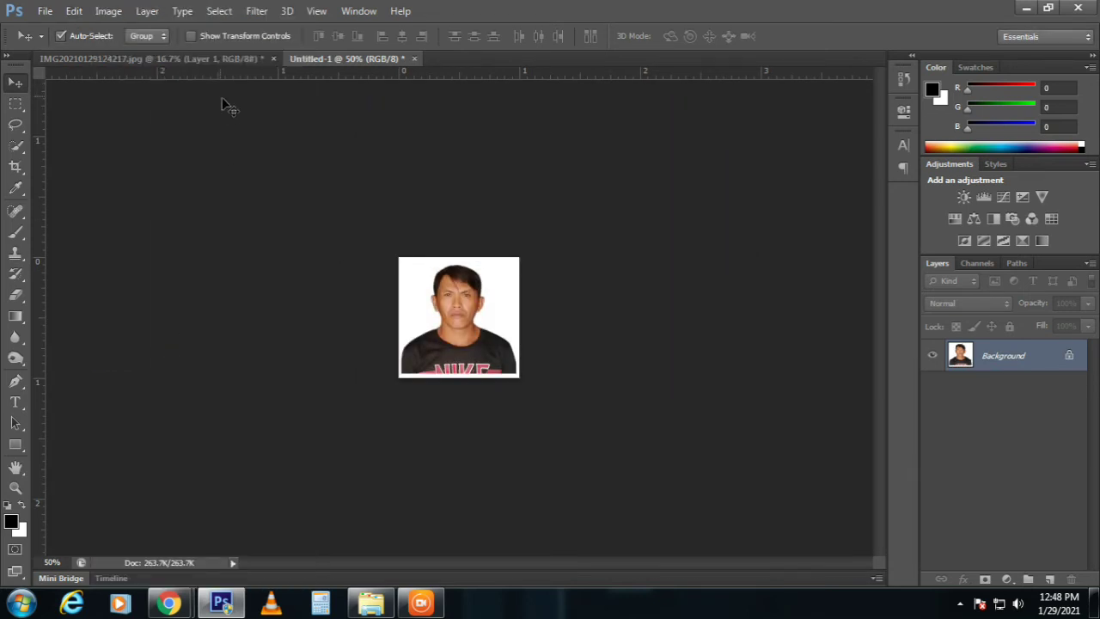
Close the original photo without saving its changes and create a new 6 × 4 inch document from the Photo preset.
click(273, 59)
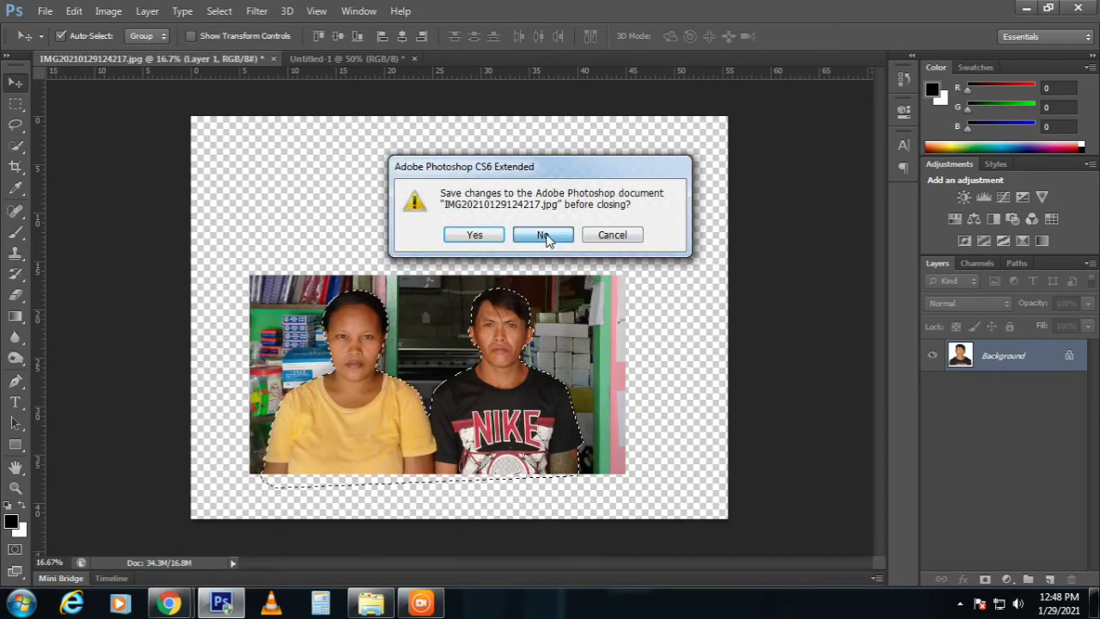
click(545, 234)
click(46, 11)
click(53, 27)
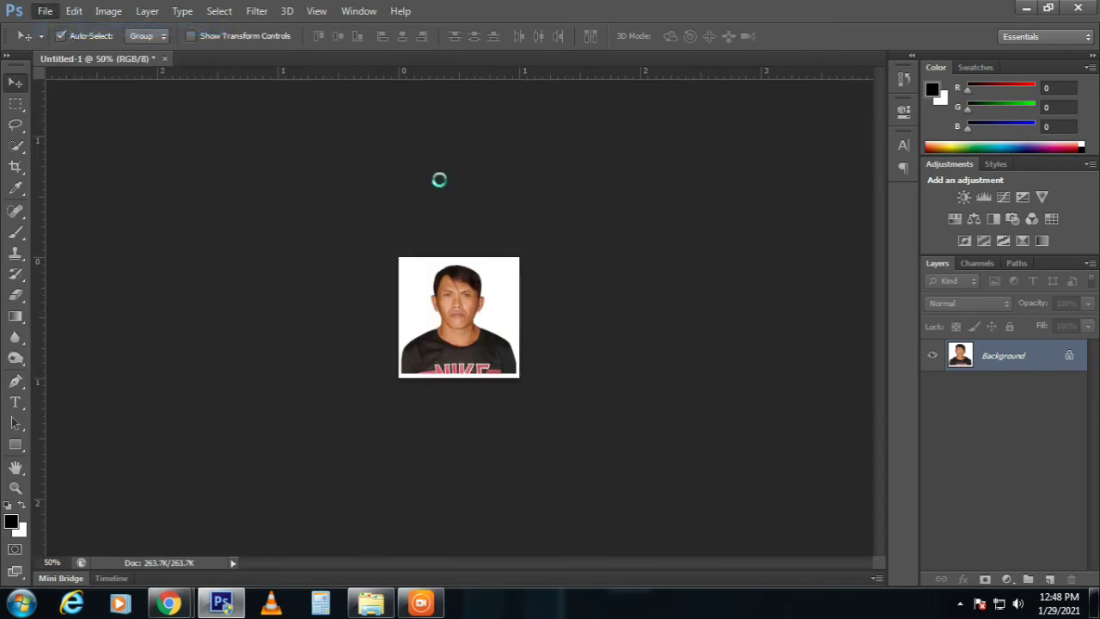
click(616, 210)
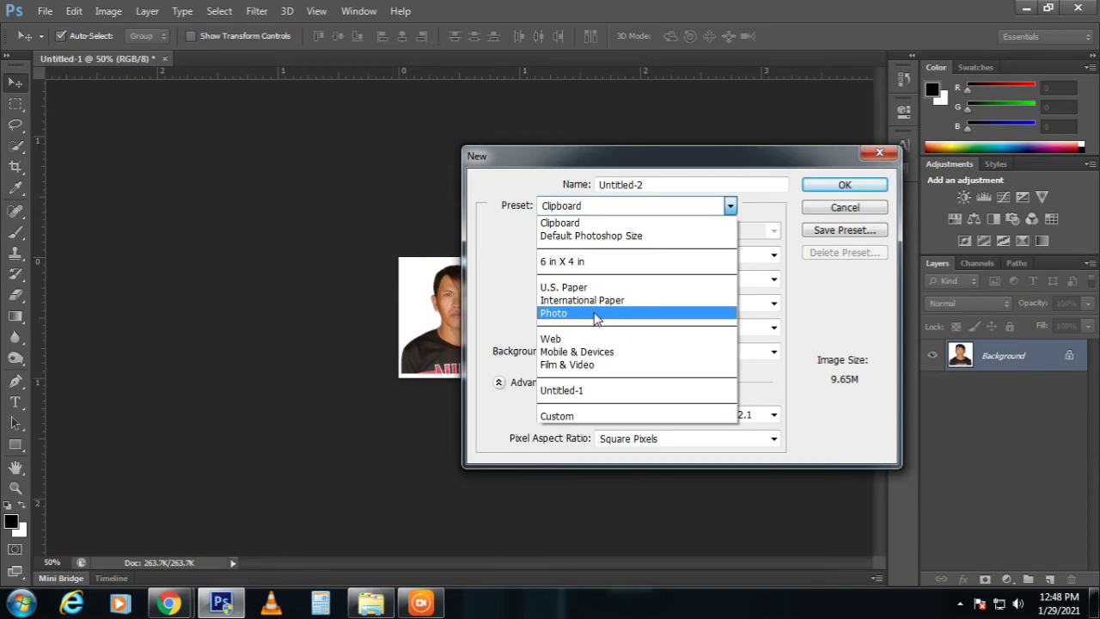
click(594, 316)
click(837, 185)
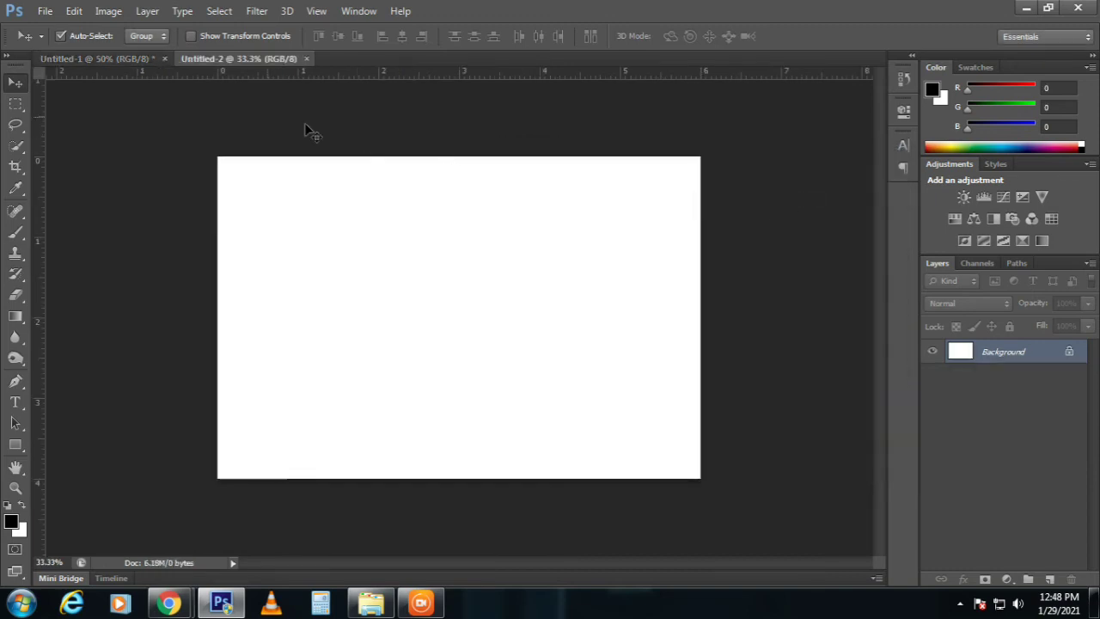
Fill the blank 6 × 4 inch canvas with the two-person pattern in Normal mode at 100% opacity.
click(74, 11)
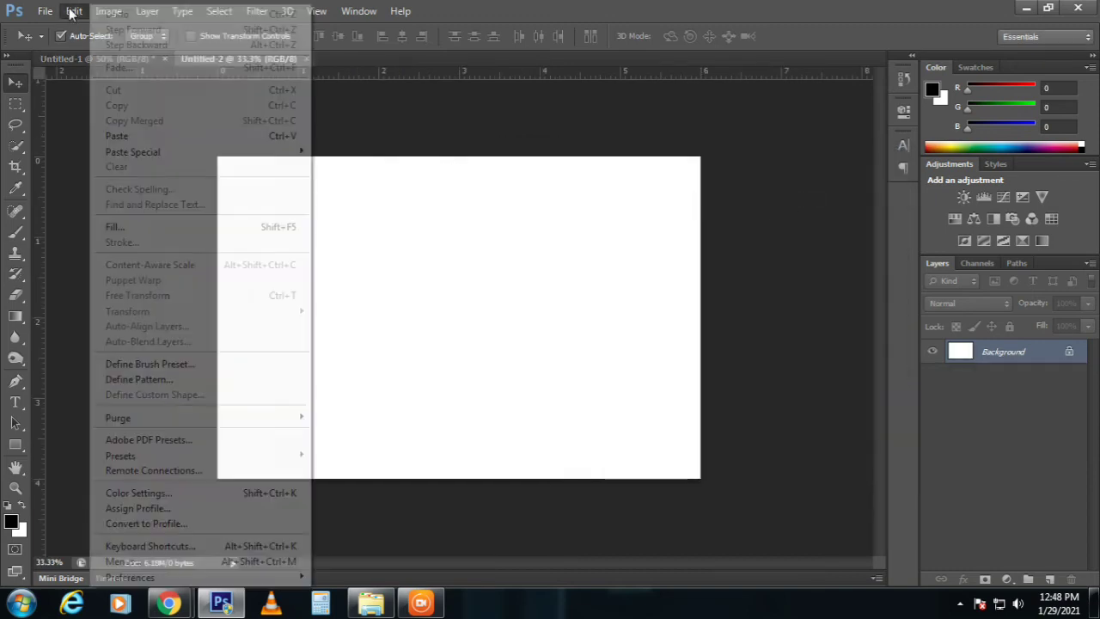
click(147, 240)
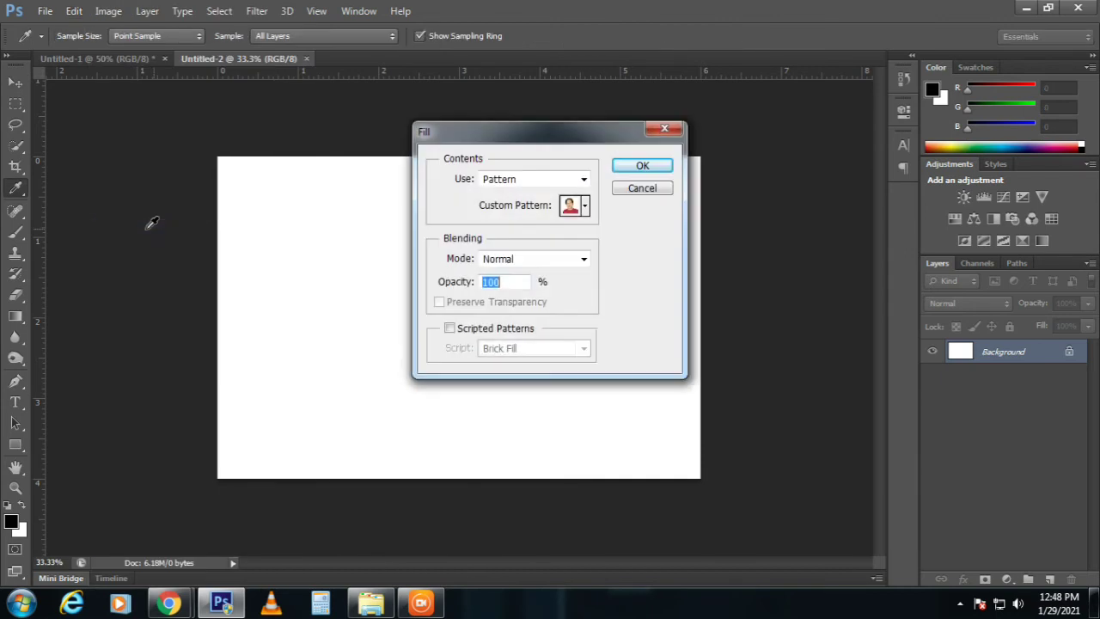
click(585, 207)
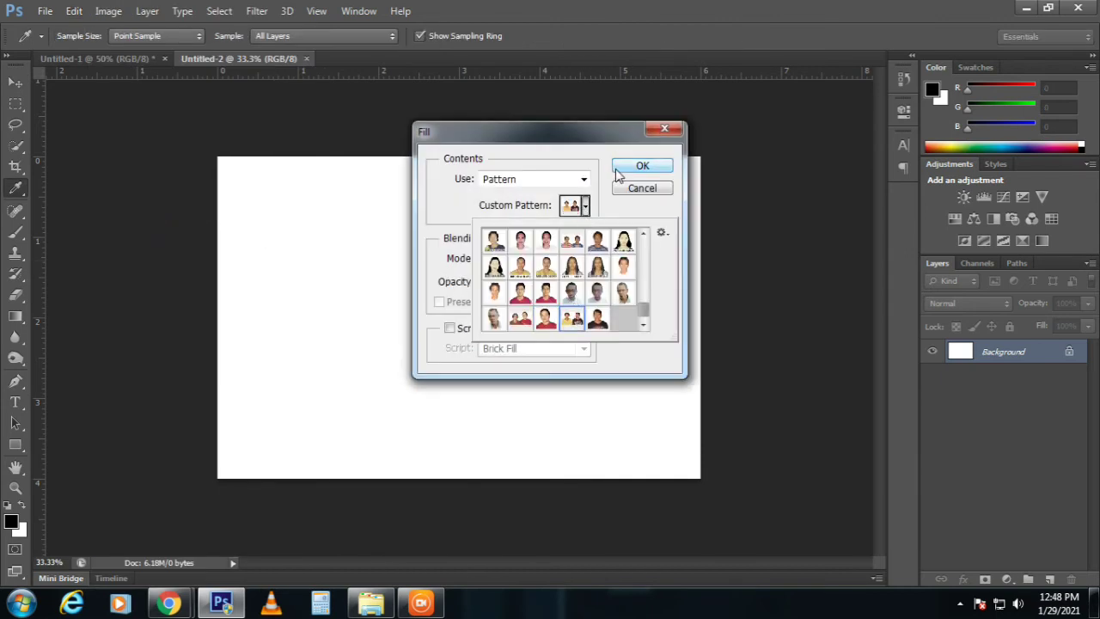
click(615, 169)
key(v)
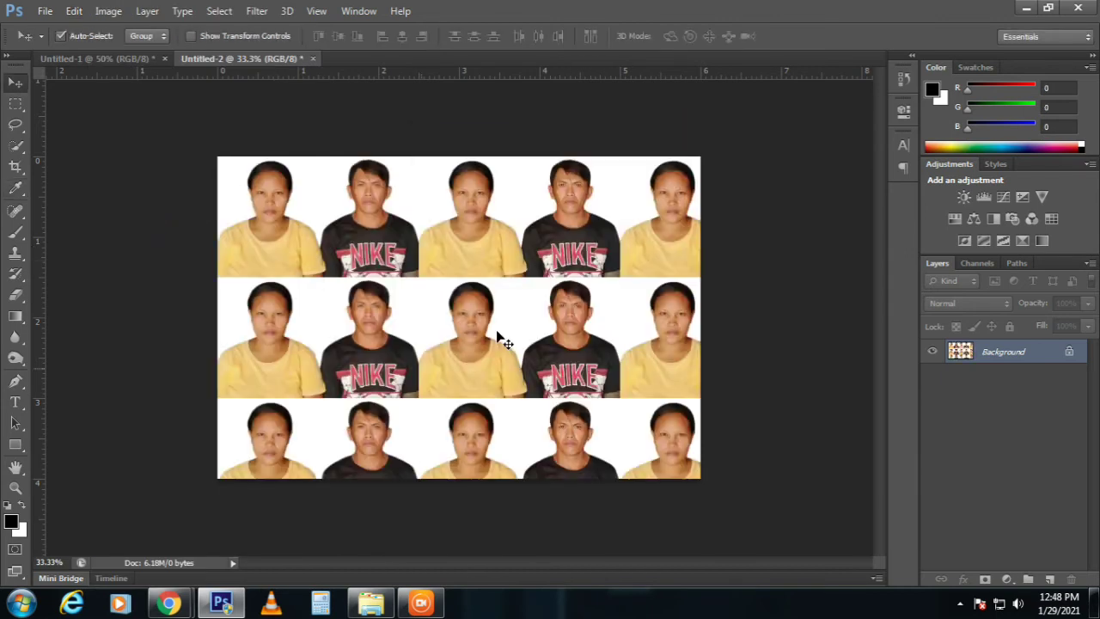
Select the cut-off third row of the sheet, fill it with the man's single-portrait pattern, and deselect.
click(15, 103)
drag(210, 402, 1055, 589)
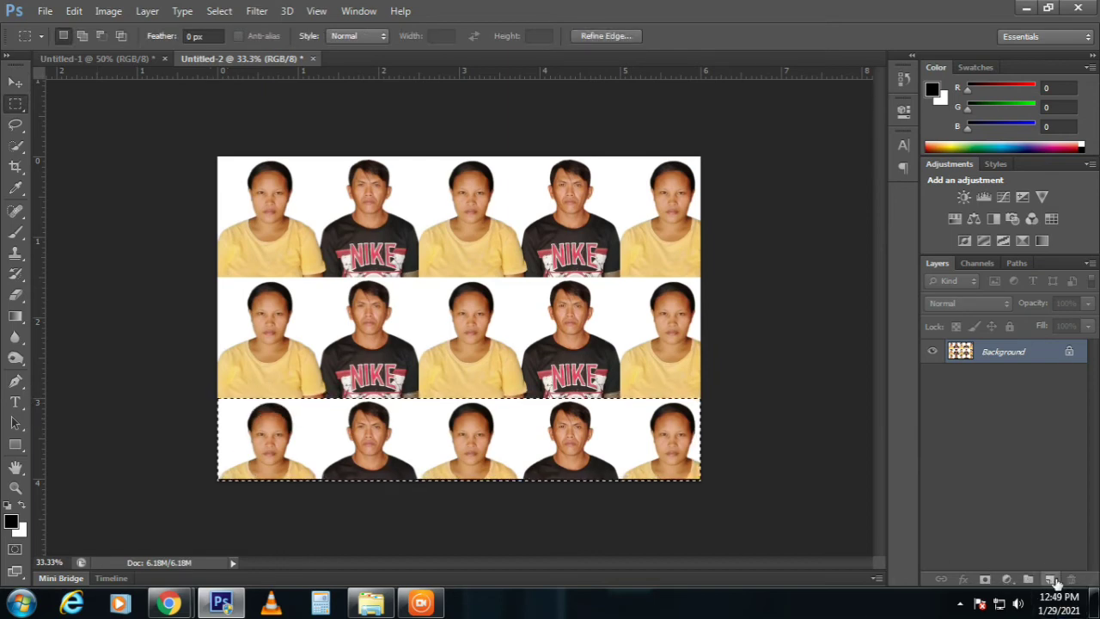
click(74, 11)
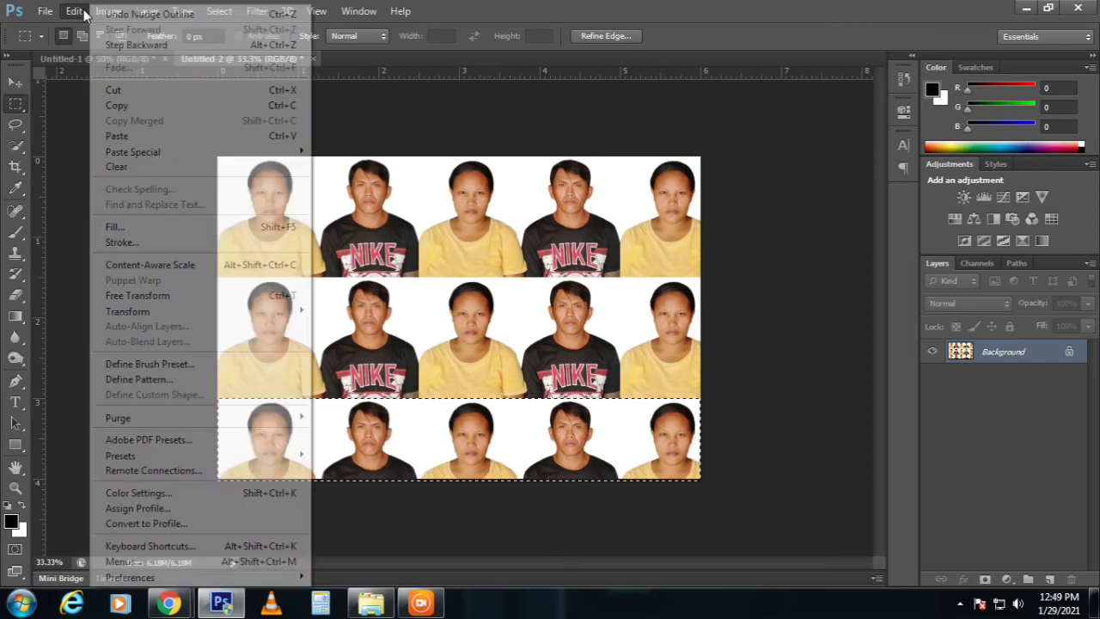
click(192, 229)
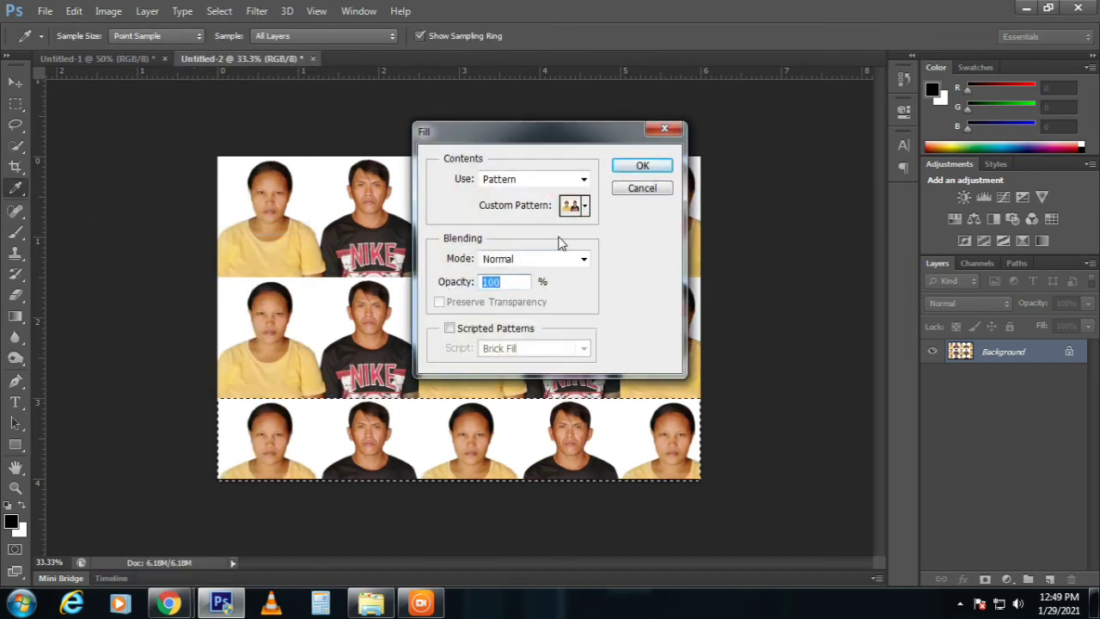
click(587, 207)
click(592, 308)
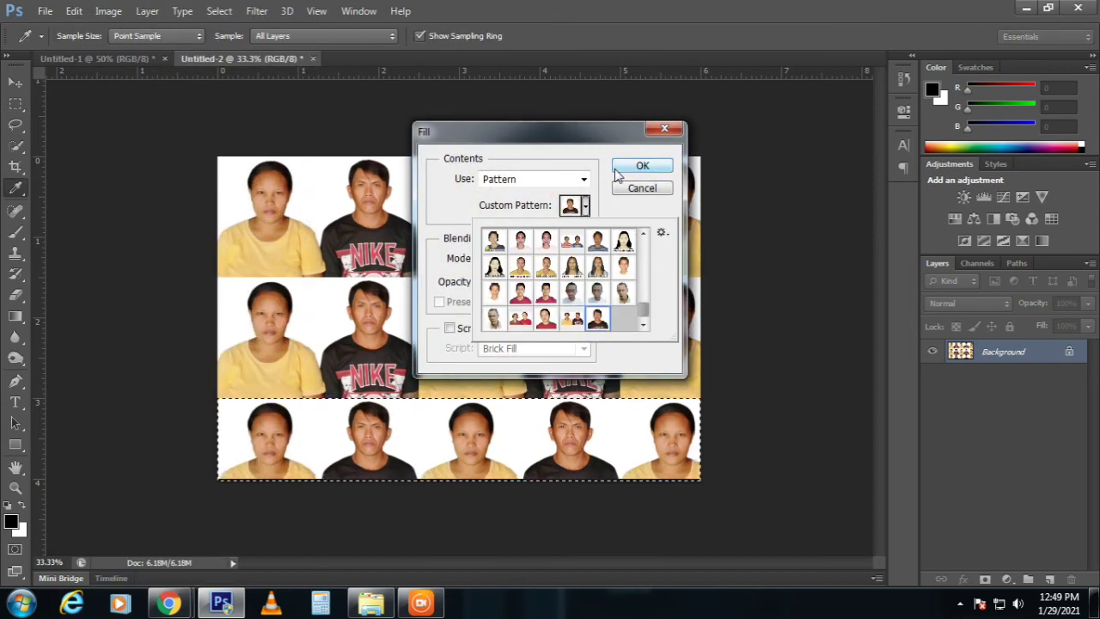
click(642, 165)
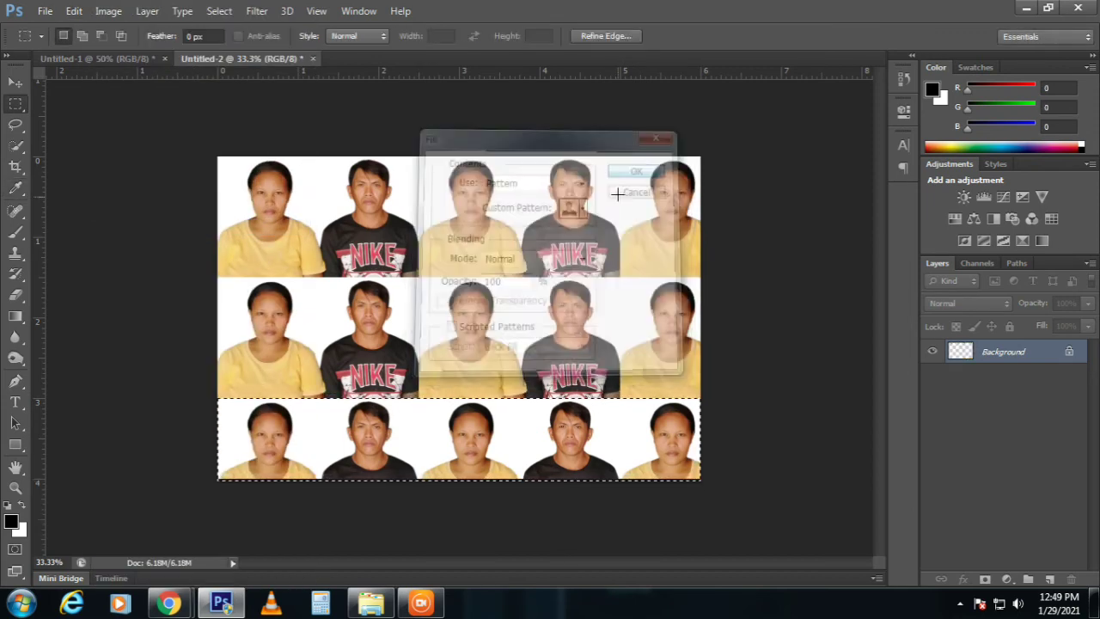
key(ctrl+d)
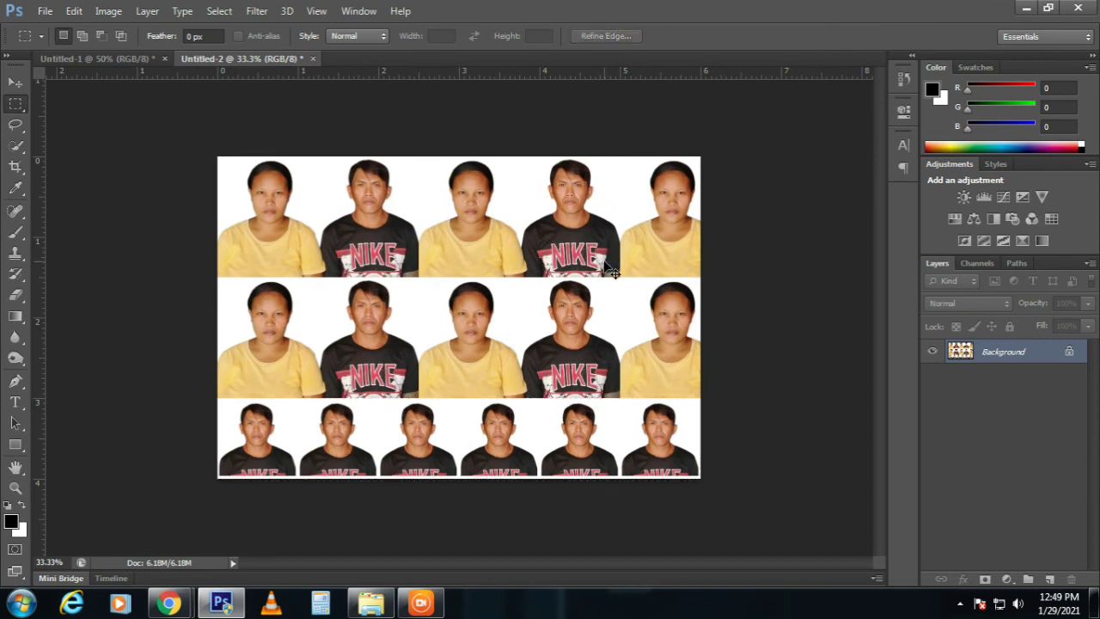
Save the print sheet as a JPEG named 1371 among the numbered ID sheets in the subfolder of the network's id folder.
key(ctrl+shift+s)
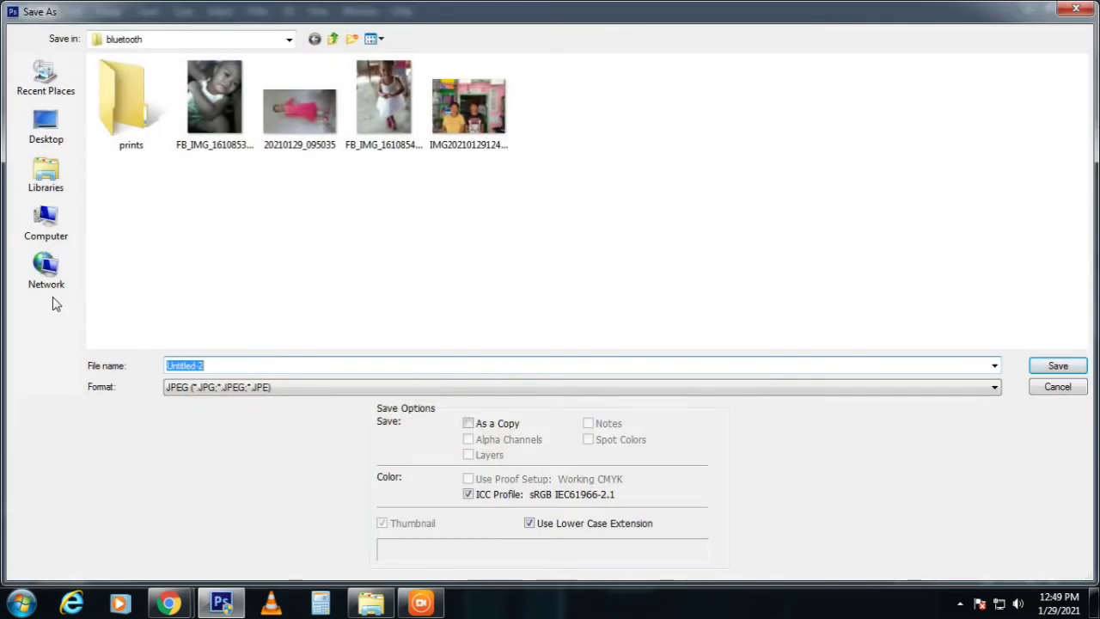
click(46, 268)
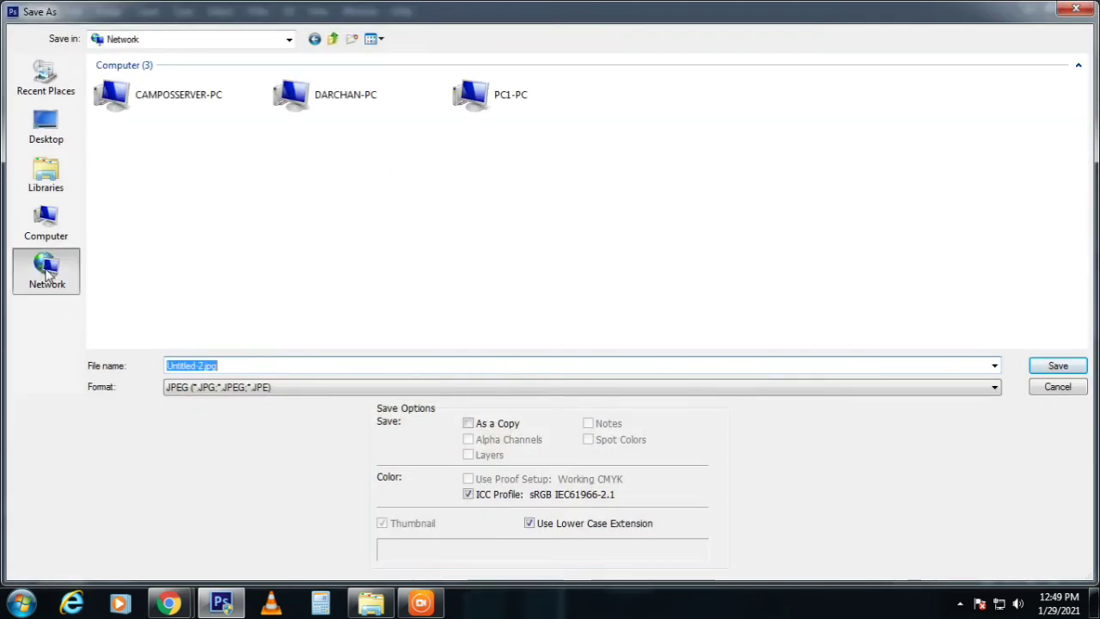
double_click(214, 100)
double_click(214, 100)
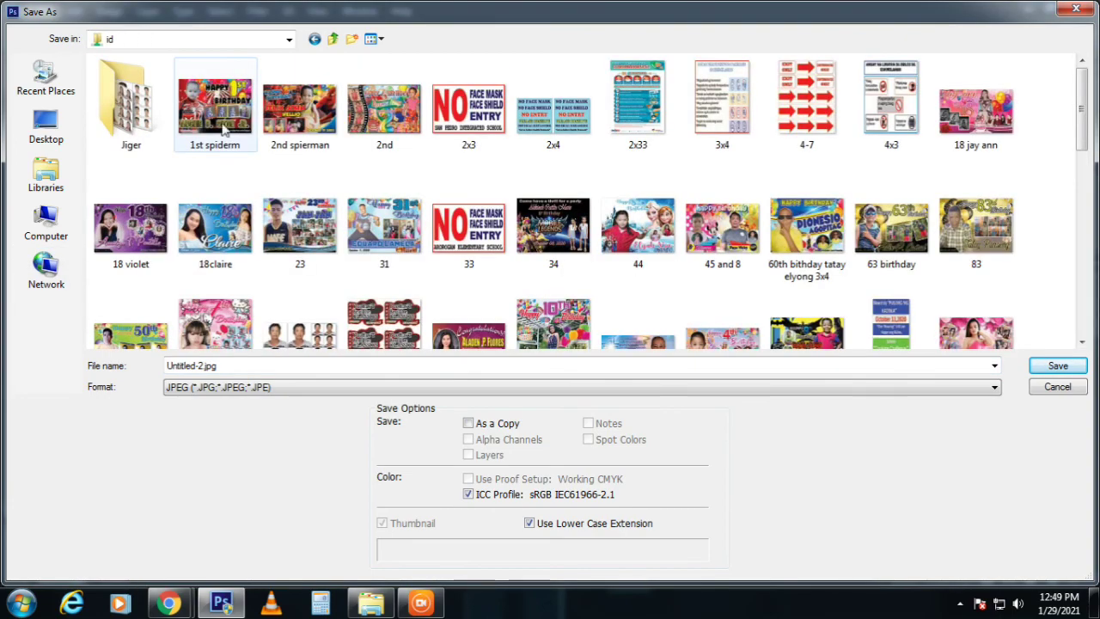
scroll(515, 258, down, 10)
double_click(468, 297)
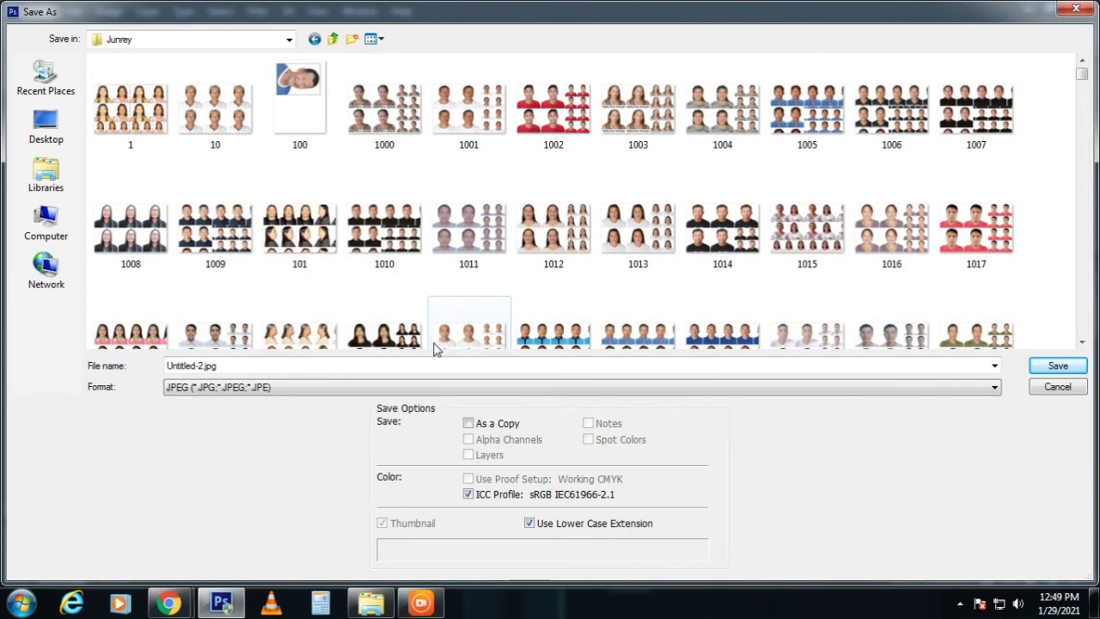
drag(1085, 77, 1082, 335)
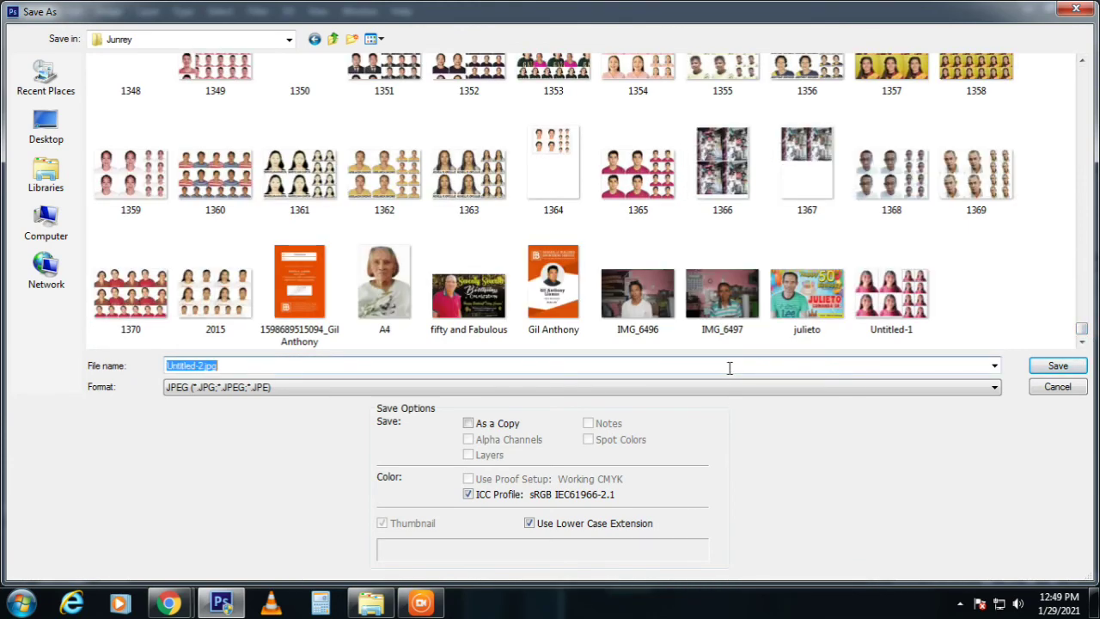
text(1371)
key(Return)
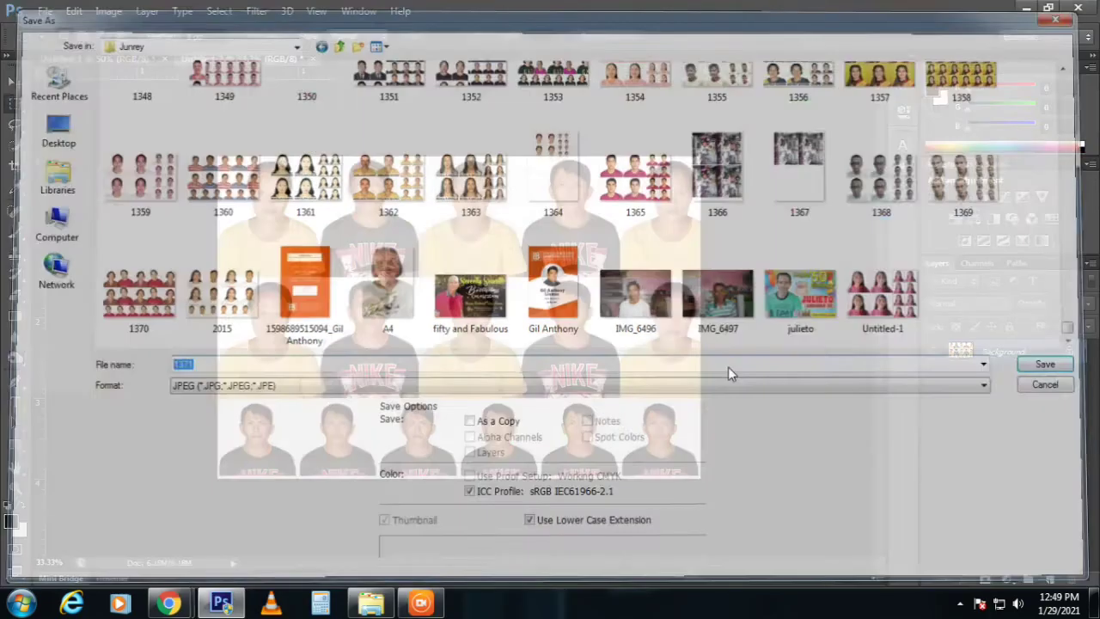
key(Return)
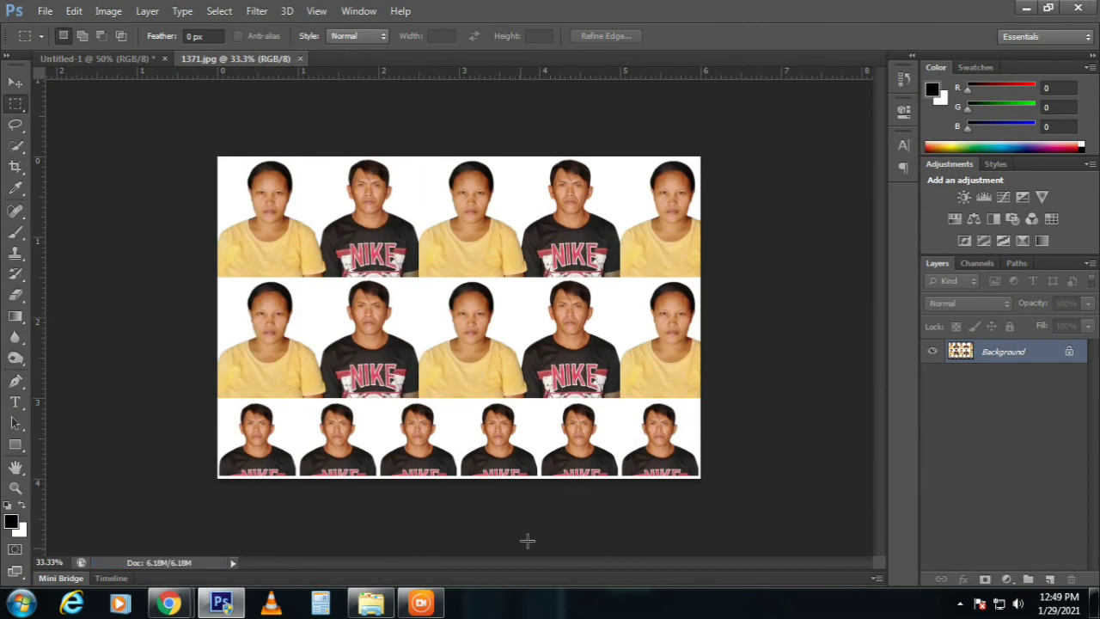
click(421, 602)
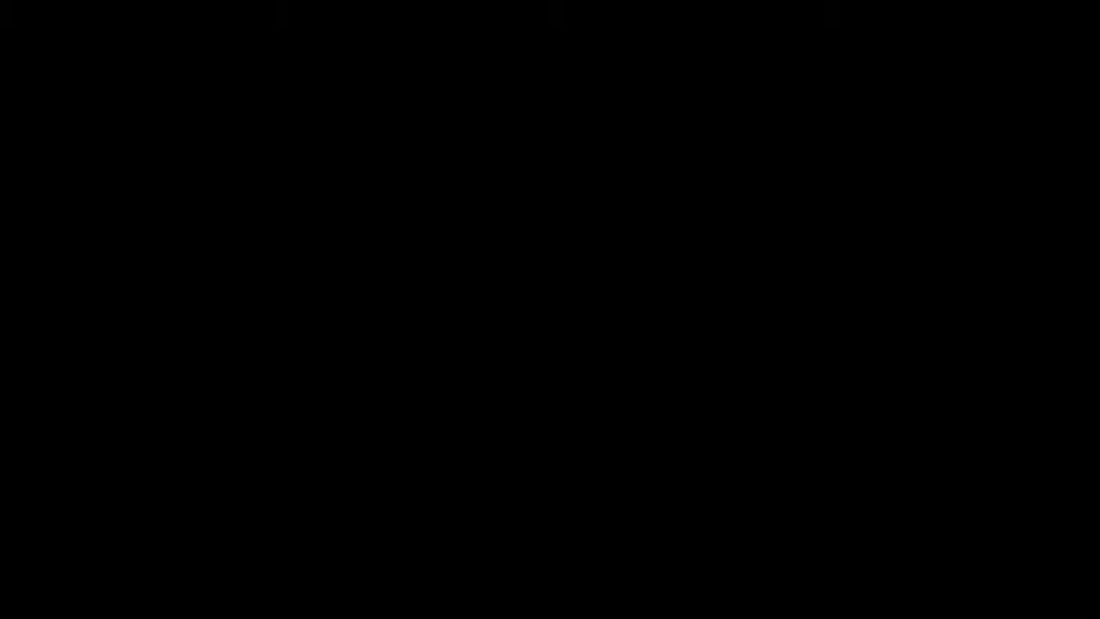